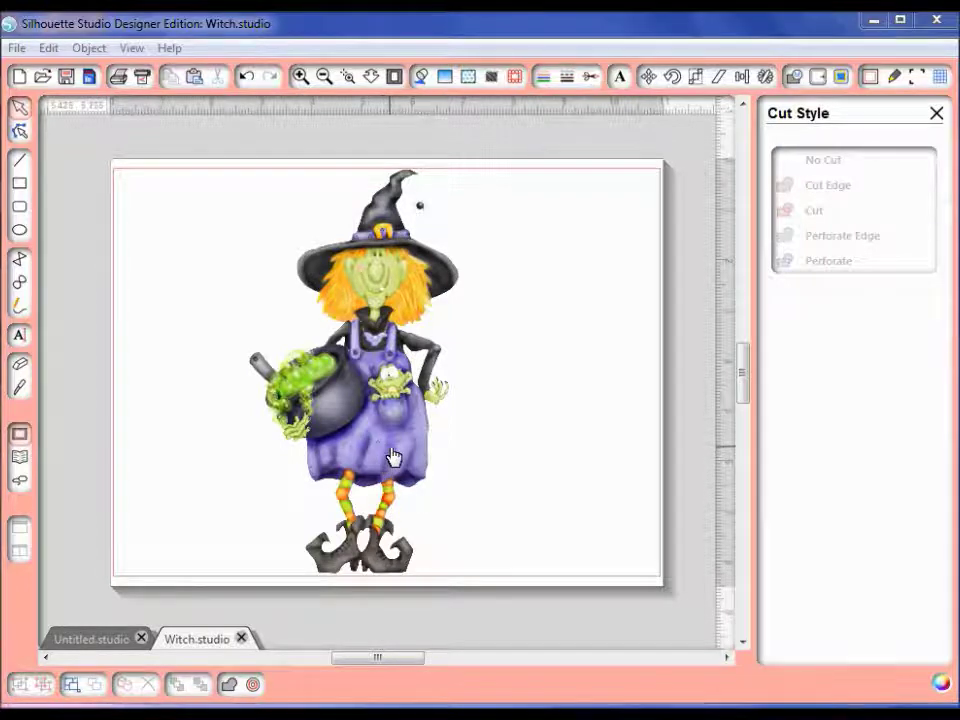
# Shrink the witch image to 6.855 in tall by 3.550 in wide and nudge it right and down.
pyautogui.click(391, 458)
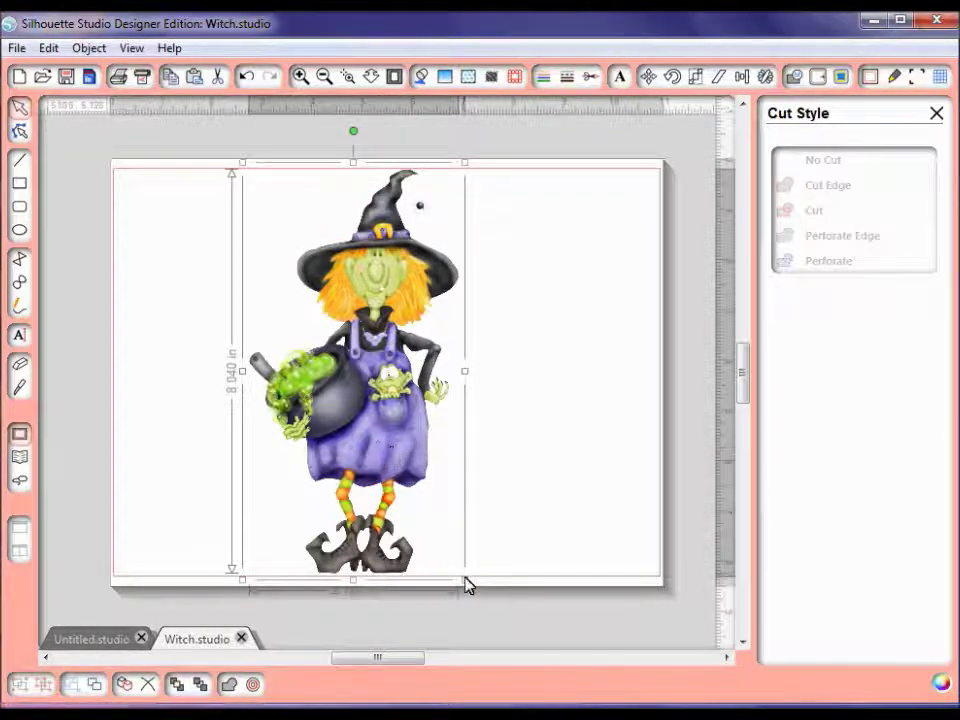
pyautogui.moveTo(465, 579); pyautogui.dragTo(436, 519)
pyautogui.moveTo(347, 402); pyautogui.dragTo(366, 430)
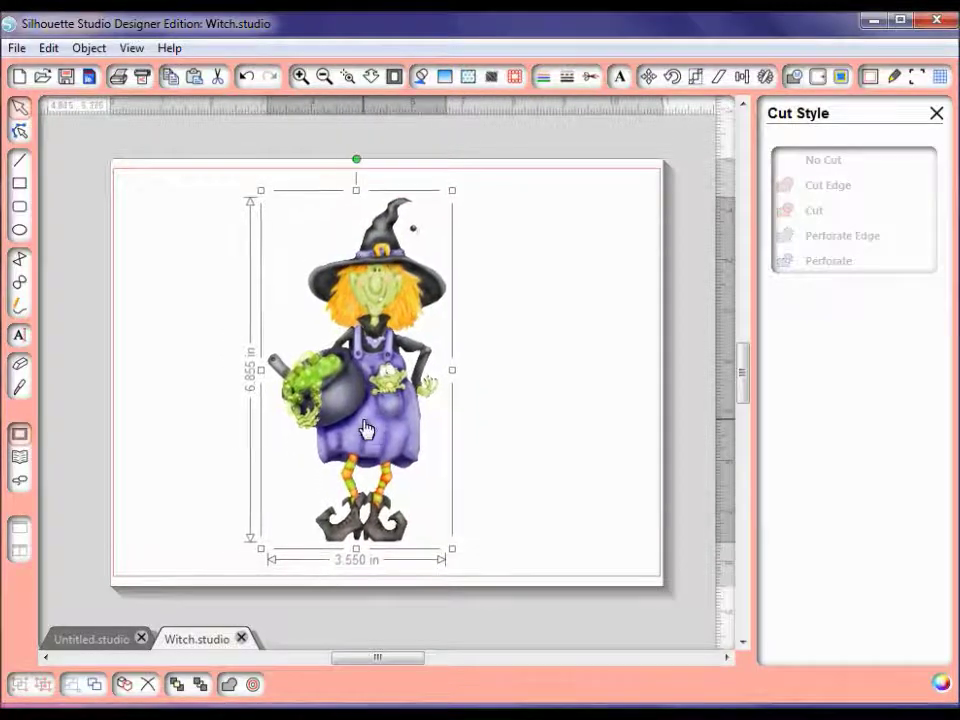
# Check the resized witch at several zoom levels, deselect it, and open the Trace panel.
pyautogui.click(305, 82)
pyautogui.click(305, 82)
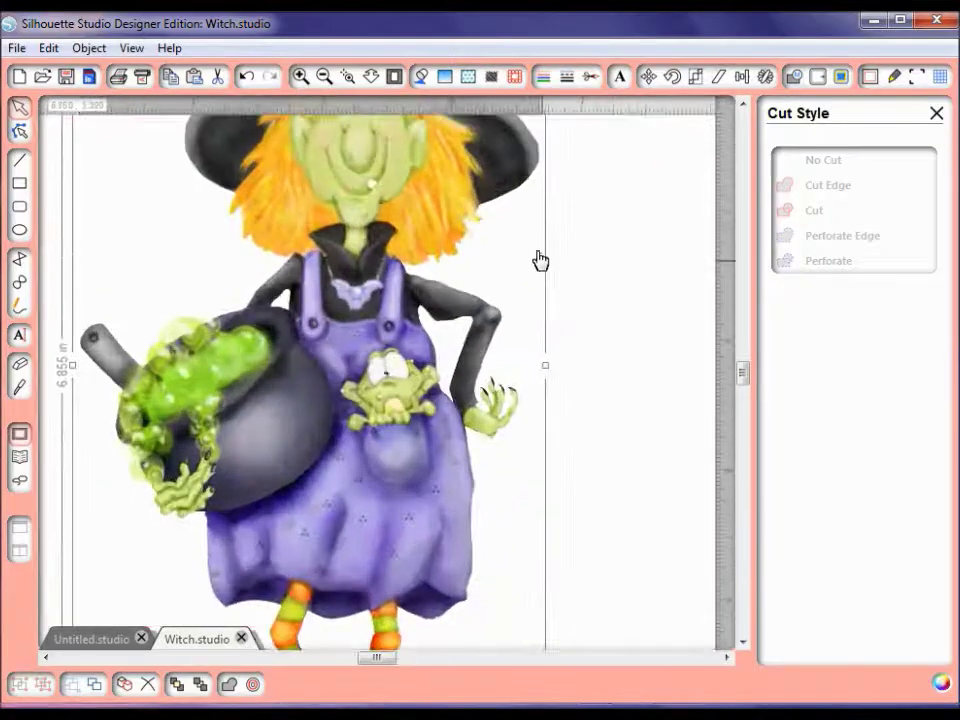
pyautogui.click(323, 82)
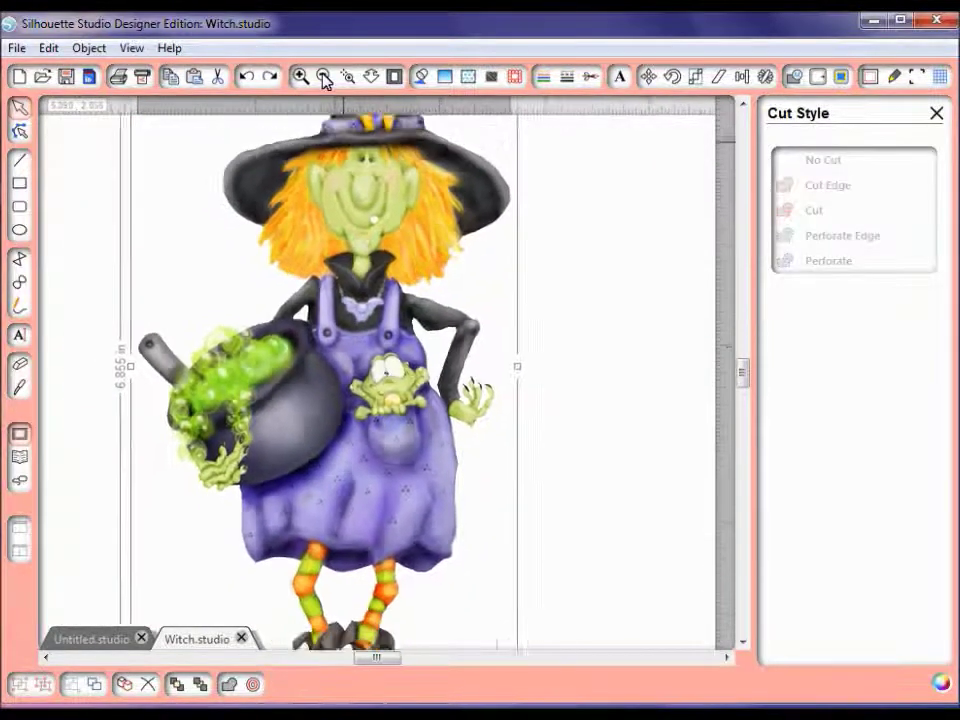
pyautogui.click(323, 82)
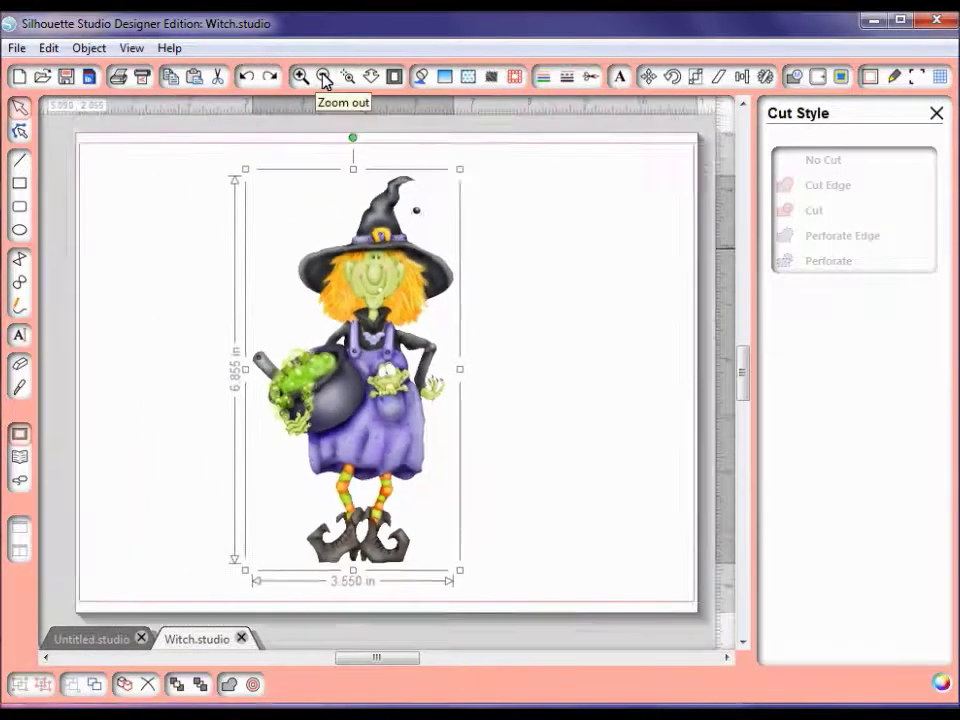
pyautogui.click(525, 264)
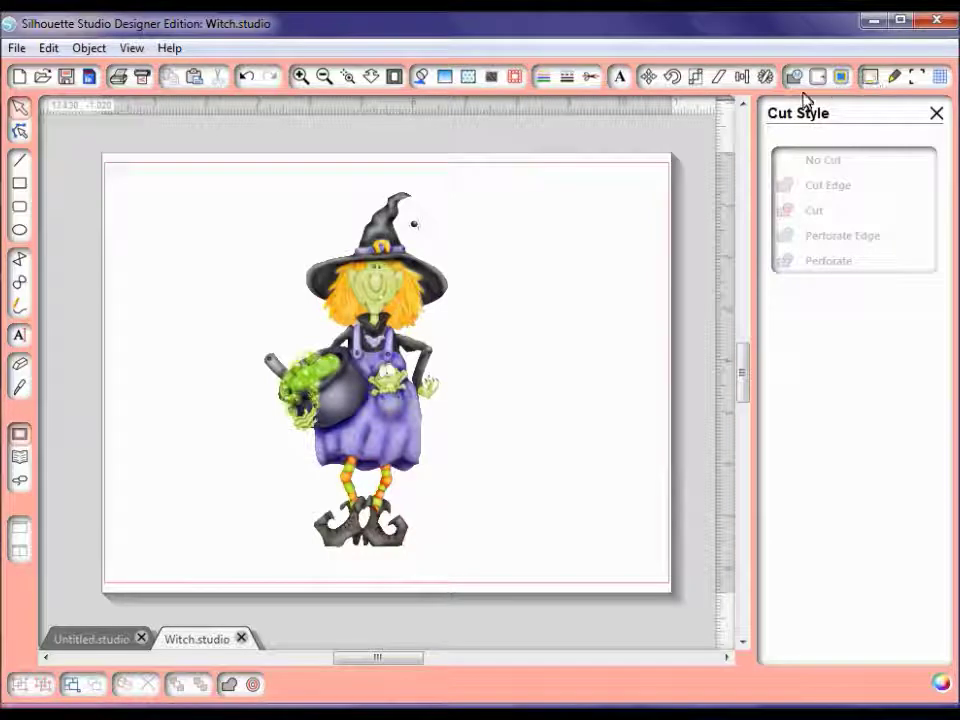
pyautogui.click(843, 84)
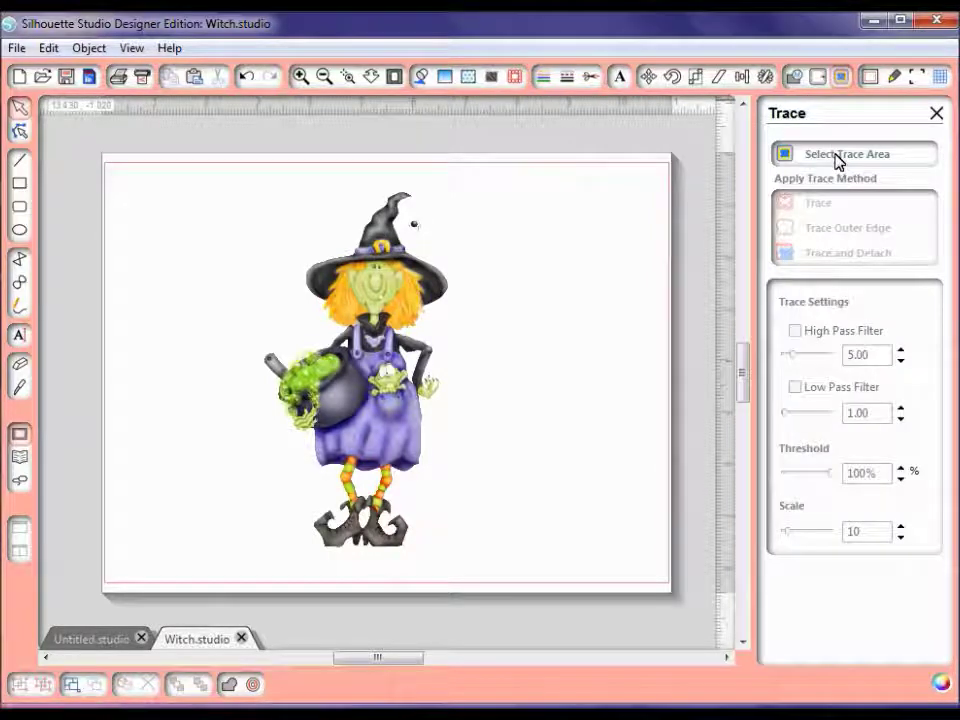
# Mark a 7.350 × 4.105 in trace area snugly around the whole witch.
pyautogui.click(822, 156)
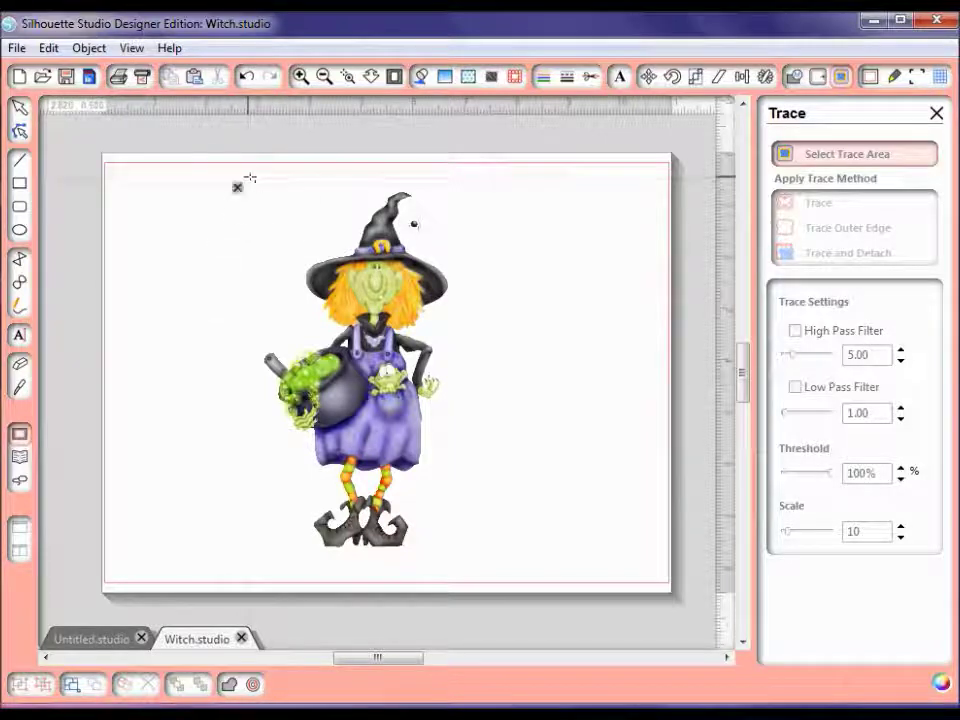
pyautogui.moveTo(248, 177)
pyautogui.mouseDown()
pyautogui.moveTo(356, 369)
pyautogui.moveTo(486, 555)
pyautogui.moveTo(468, 561)
pyautogui.mouseUp()
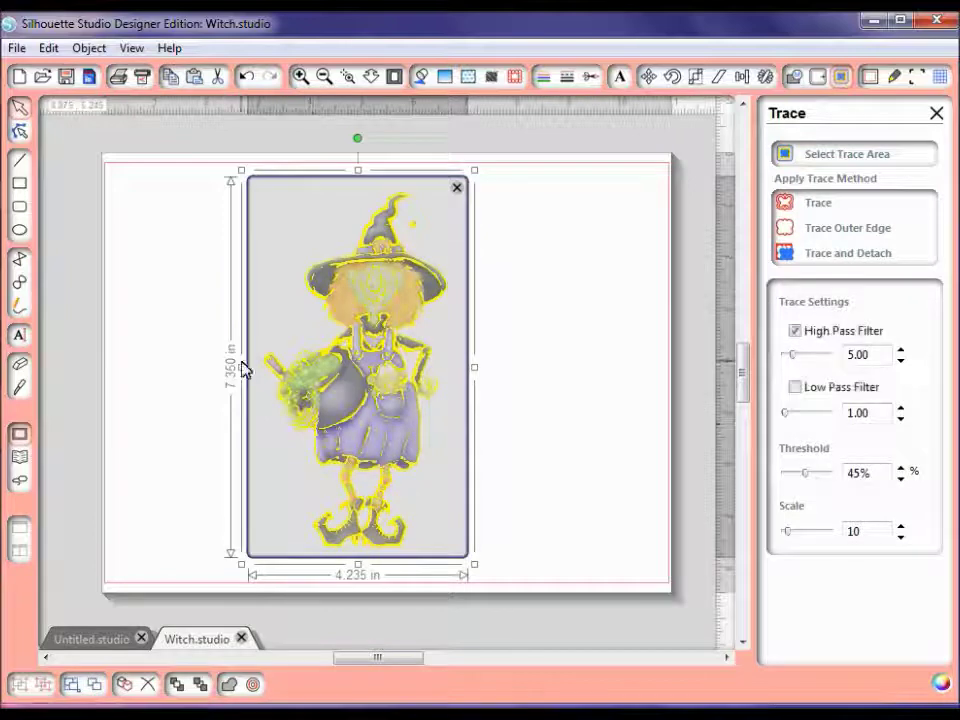
pyautogui.moveTo(242, 368); pyautogui.dragTo(251, 367)
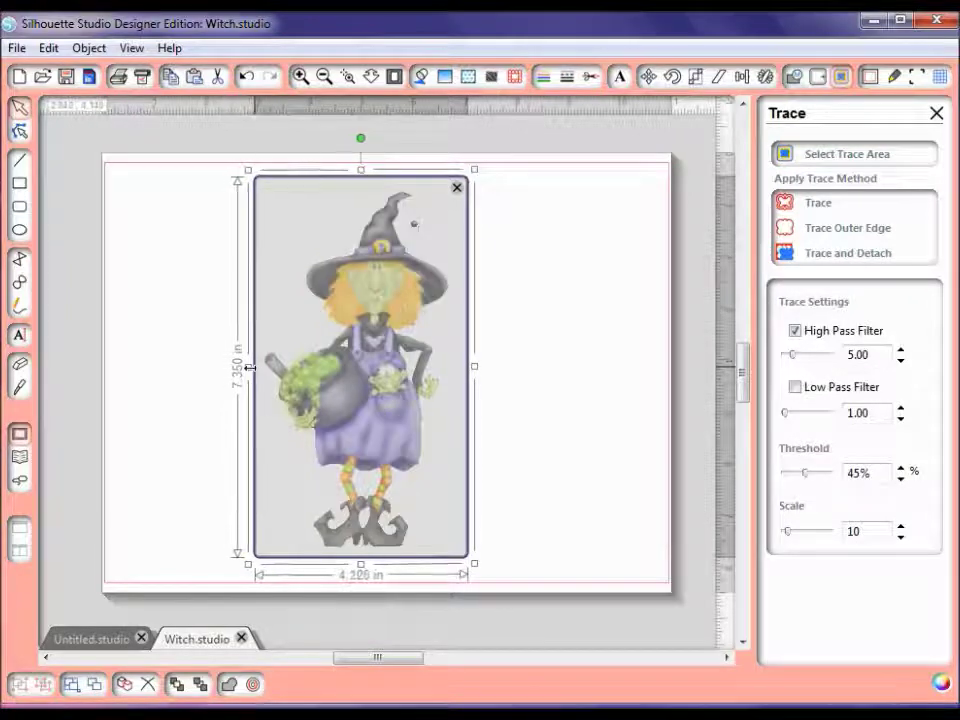
# Turn off High Pass Filter and raise the trace threshold to 100%.
pyautogui.click(796, 331)
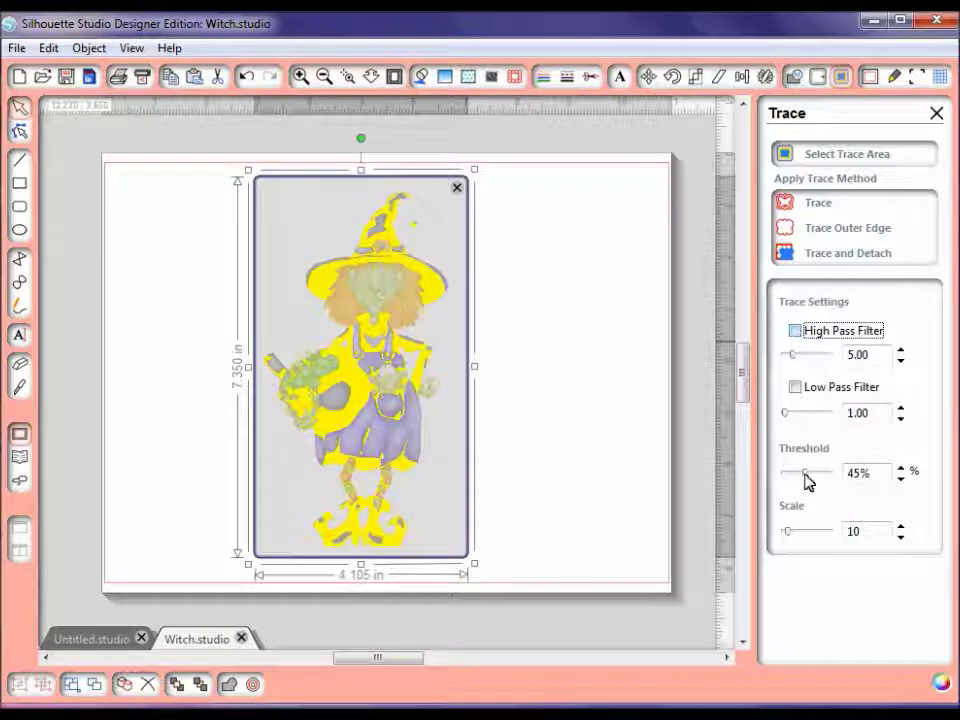
pyautogui.moveTo(805, 475); pyautogui.dragTo(826, 481)
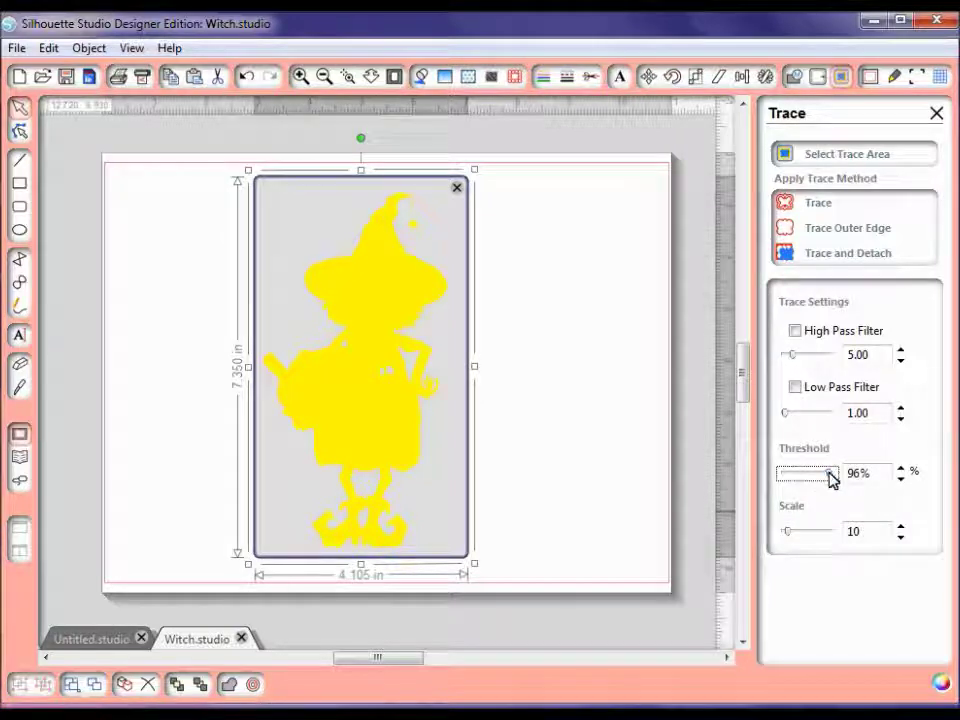
pyautogui.moveTo(831, 479); pyautogui.dragTo(835, 480)
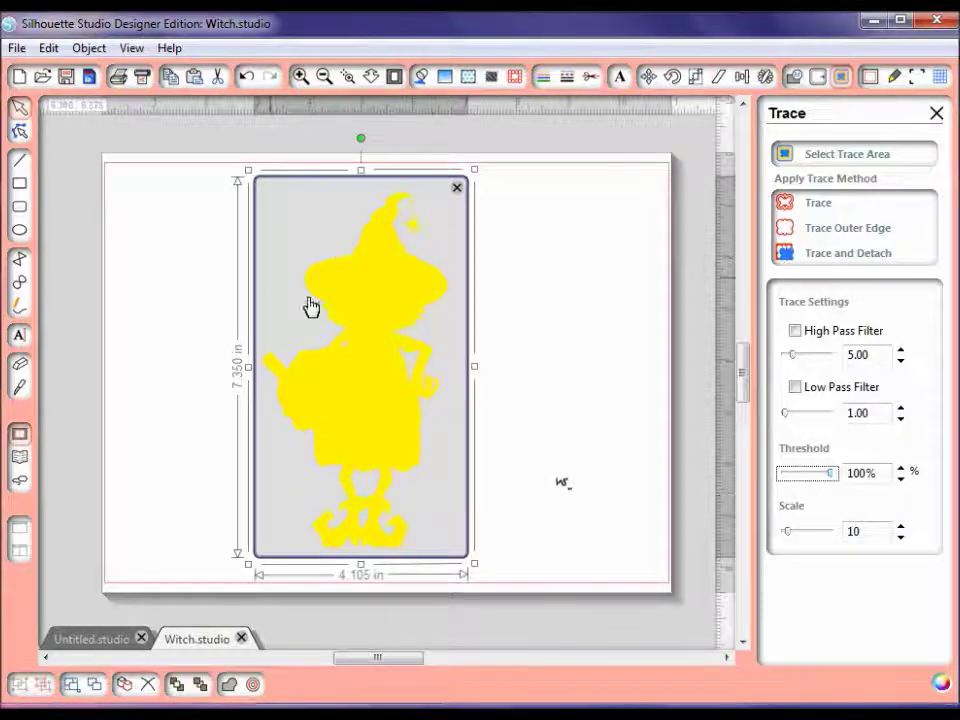
# Trace the witch into a cut outline and zoom in on her arm and hand.
pyautogui.click(816, 206)
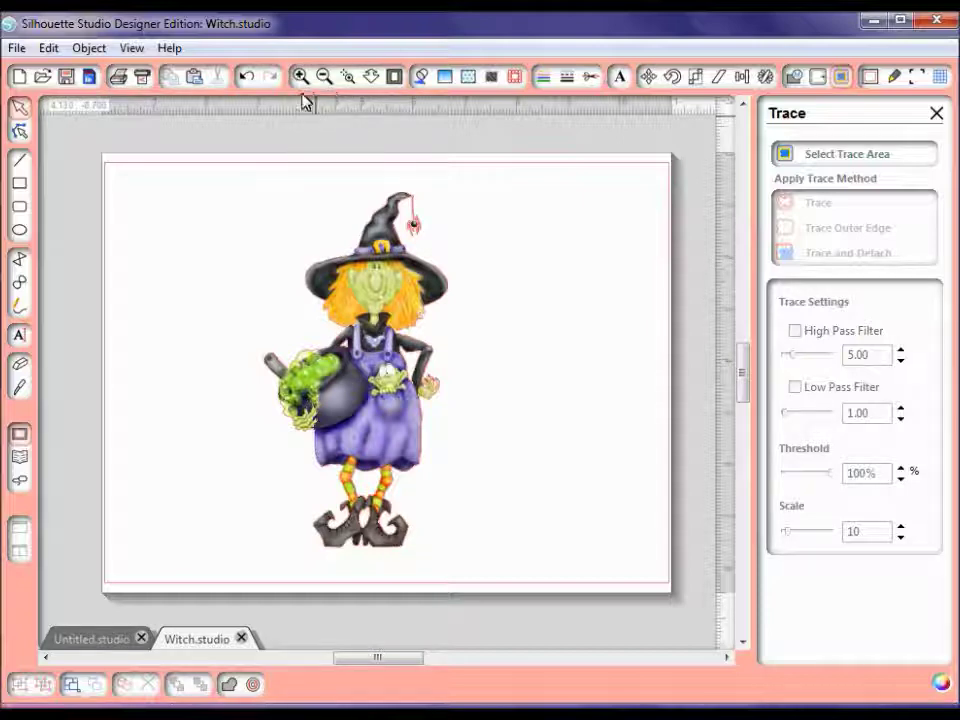
pyautogui.click(347, 77)
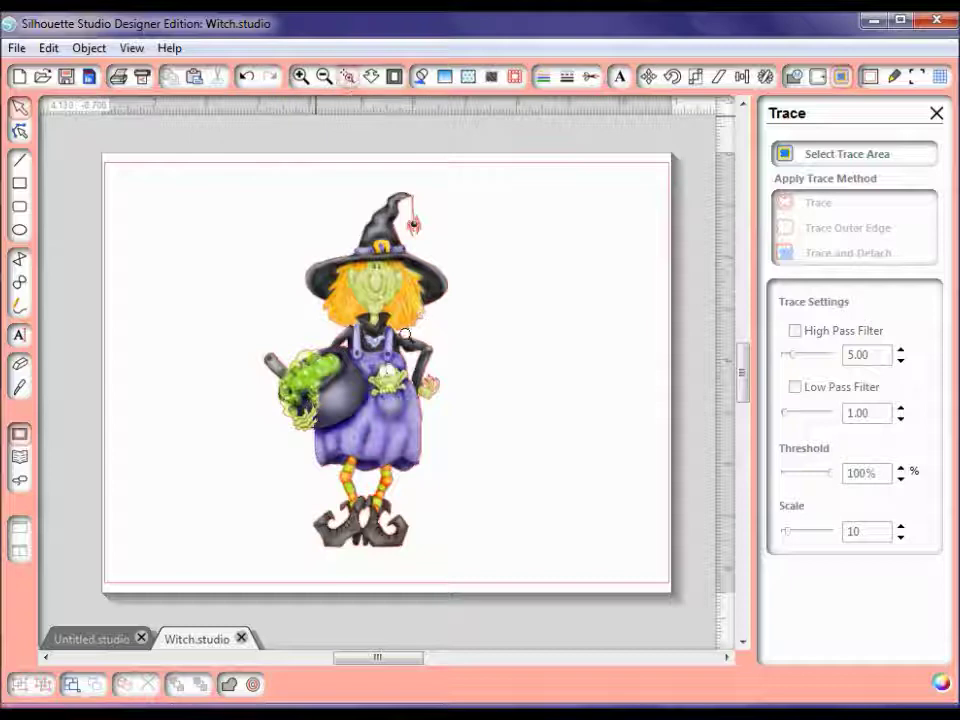
pyautogui.moveTo(422, 313); pyautogui.dragTo(463, 447)
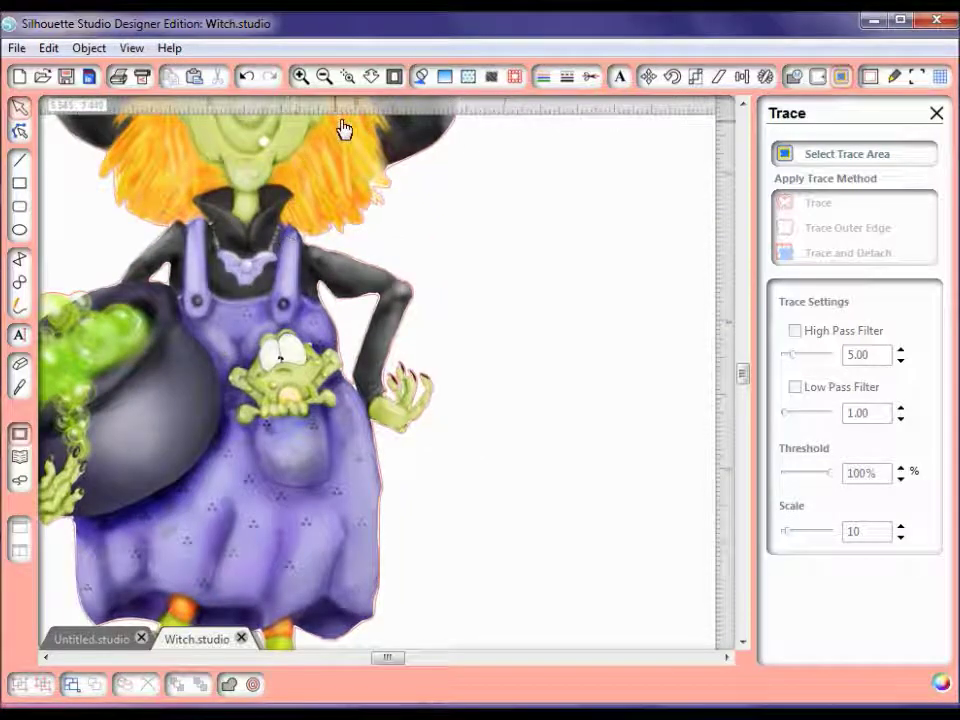
pyautogui.click(348, 79)
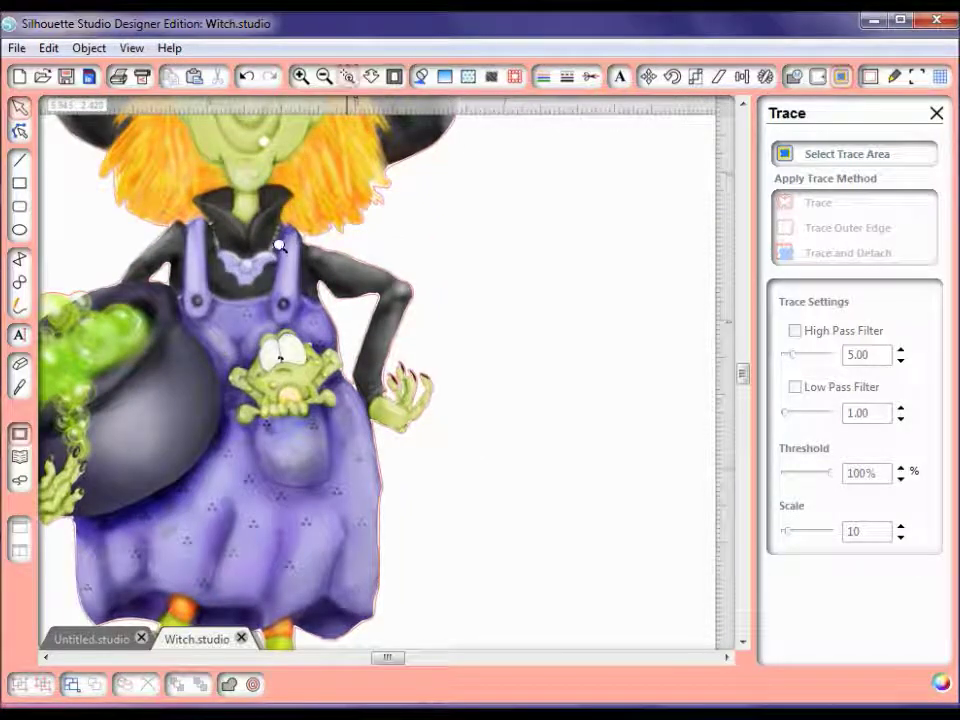
pyautogui.moveTo(279, 241); pyautogui.dragTo(410, 418)
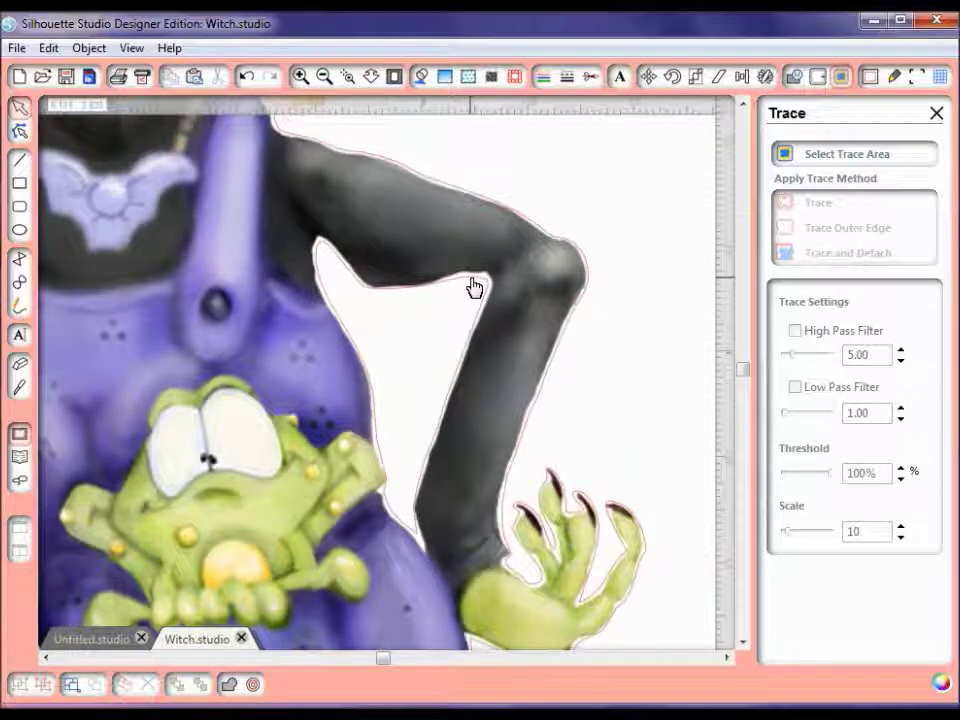
# Enter point editing on the cut line and delete two points from the bent arm's inner edge.
pyautogui.doubleClick(474, 288)
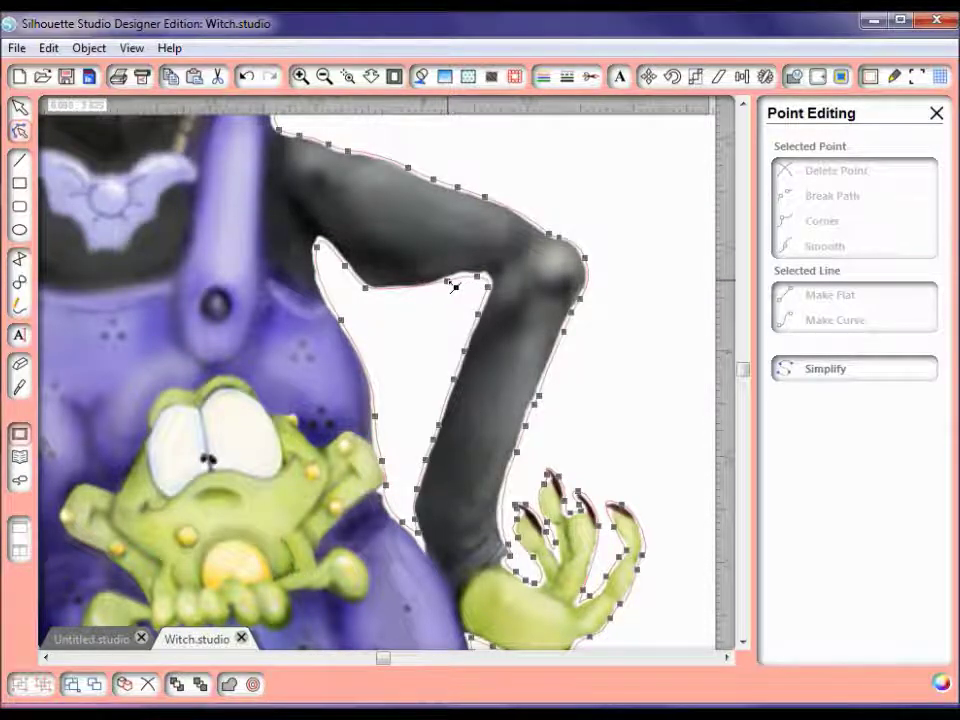
pyautogui.click(453, 285)
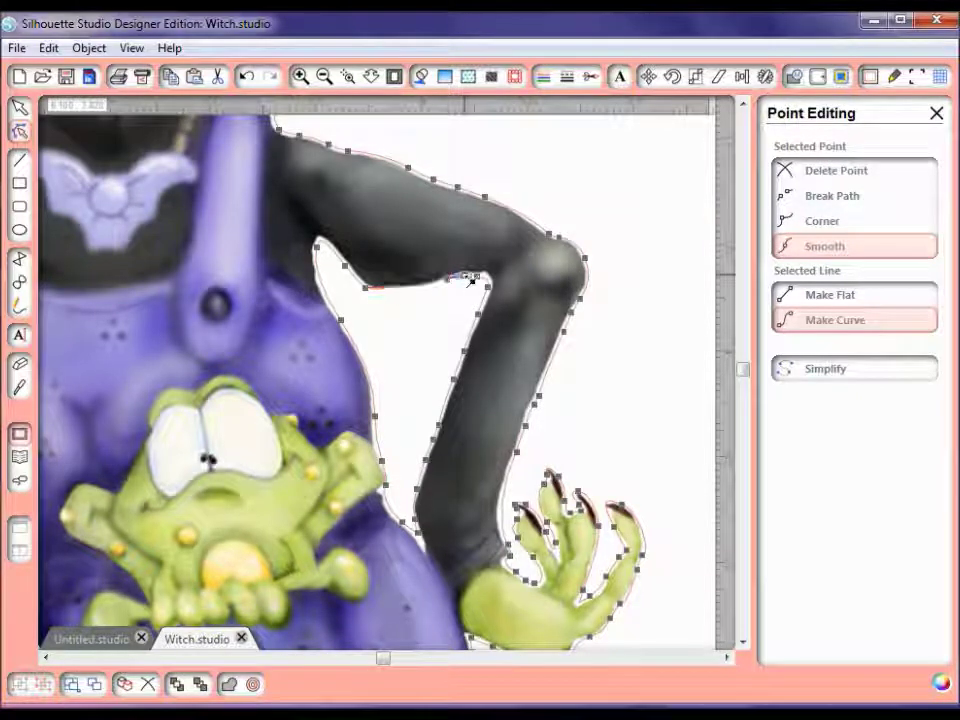
pyautogui.click(470, 279)
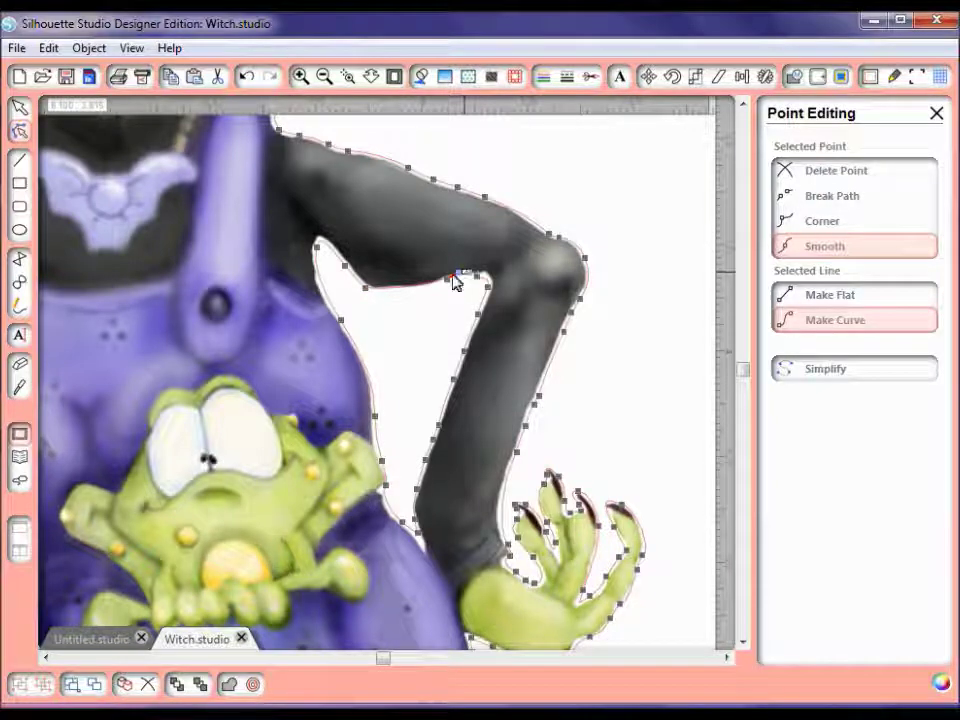
pyautogui.click(453, 285)
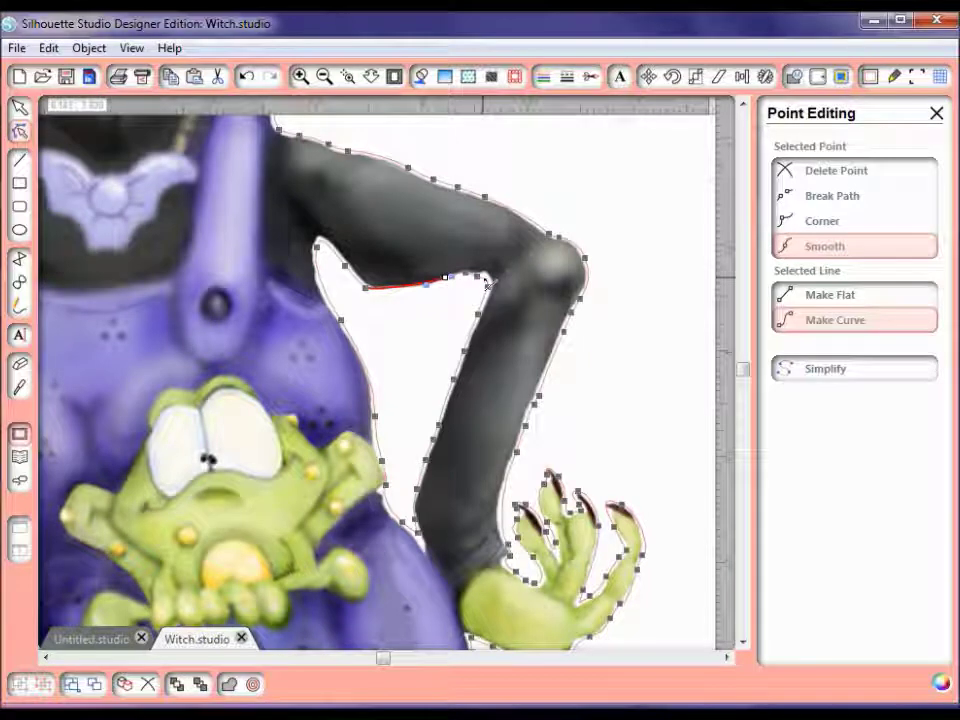
pyautogui.click(487, 284)
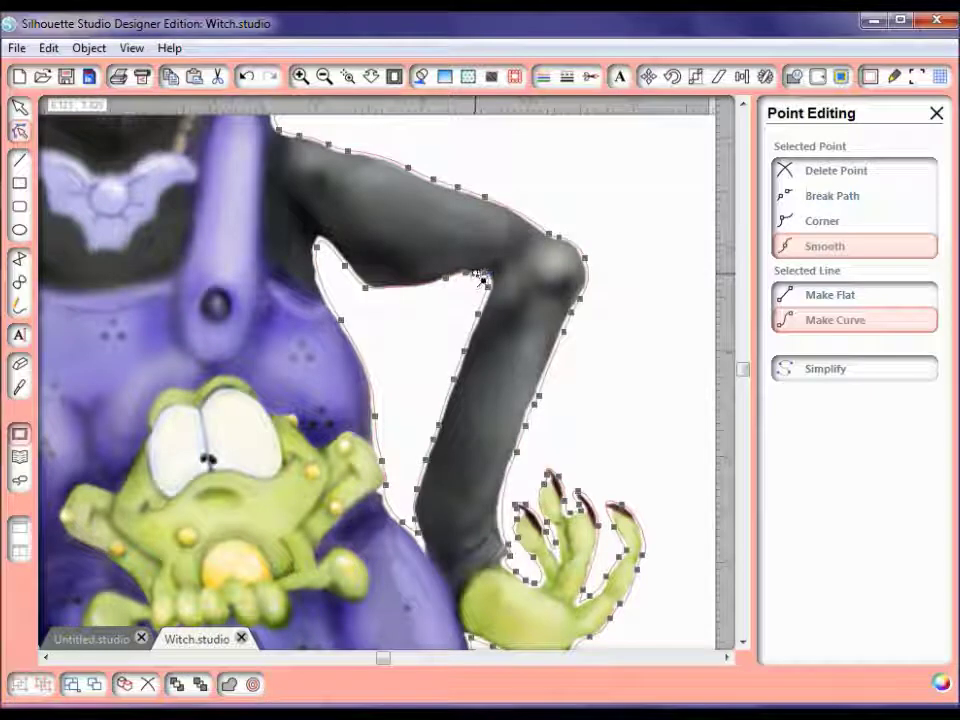
pyautogui.click(490, 287)
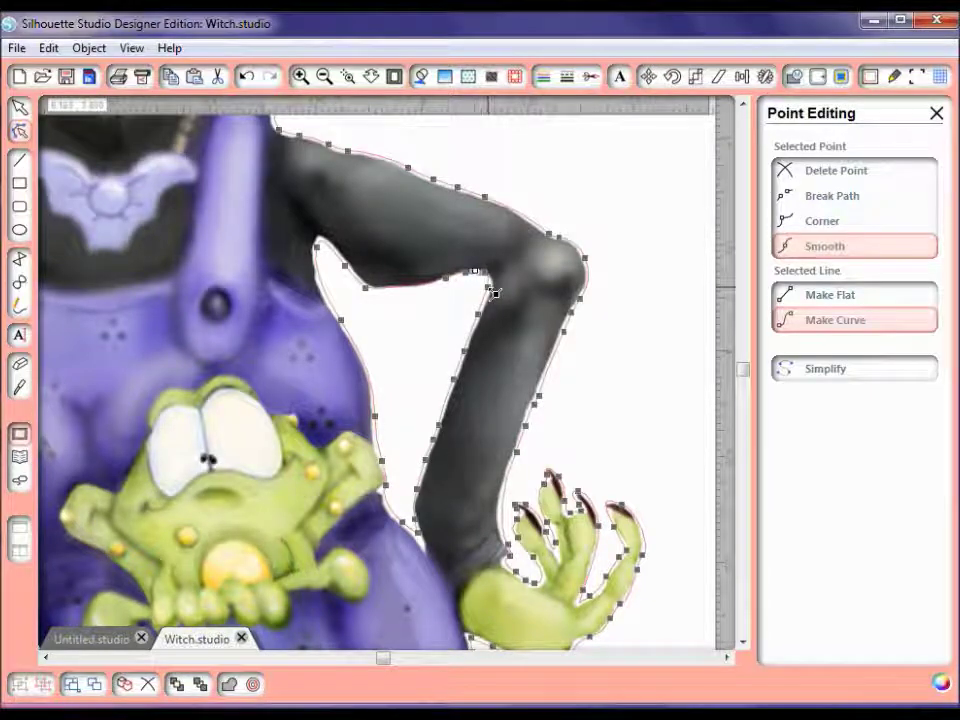
pyautogui.press('Delete')
pyautogui.click(467, 352)
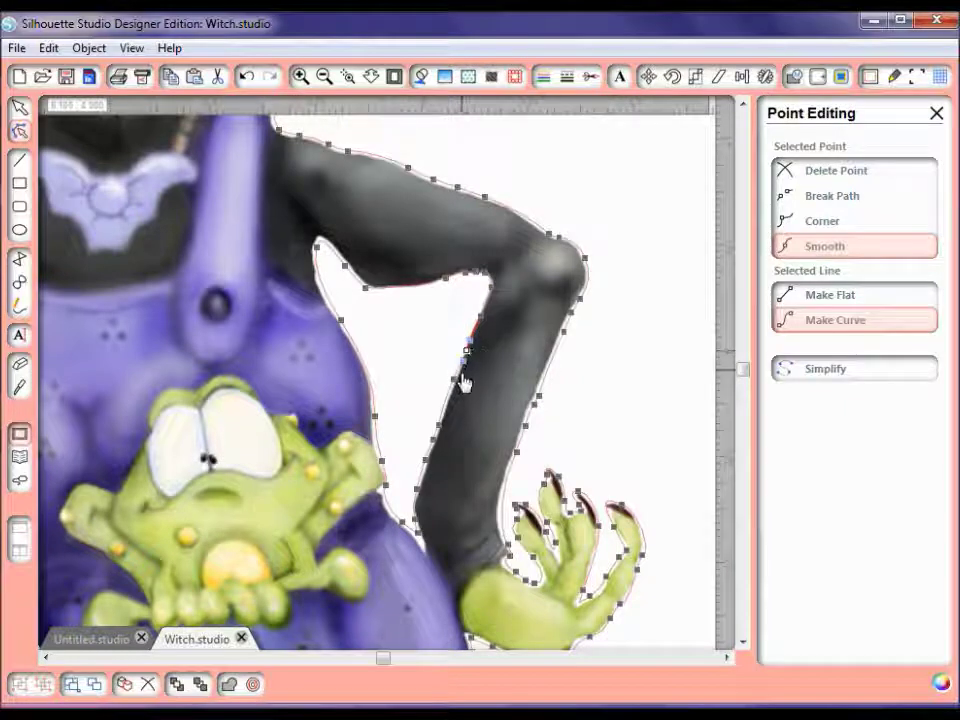
pyautogui.press('Delete')
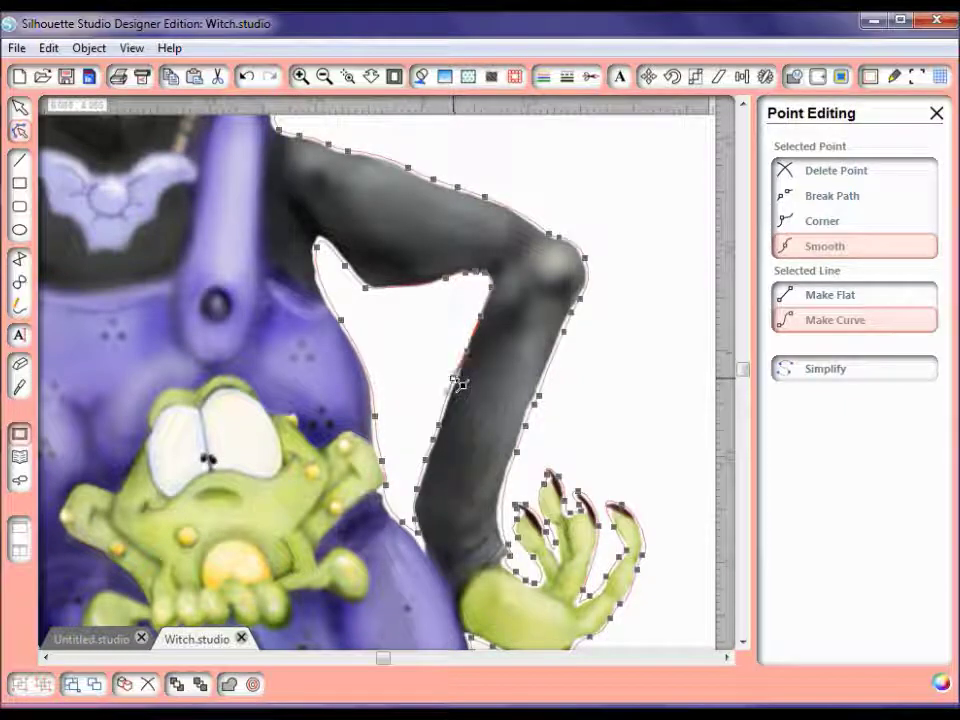
# Select successive points lower along the arm's inner cut line toward its bottom.
pyautogui.click(460, 384)
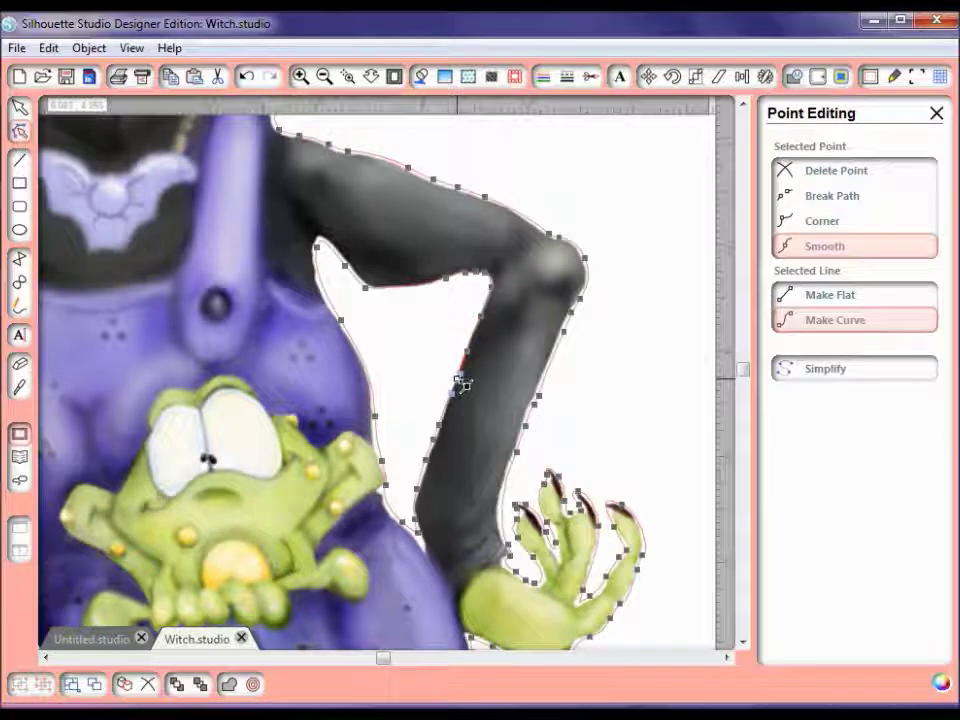
pyautogui.click(445, 429)
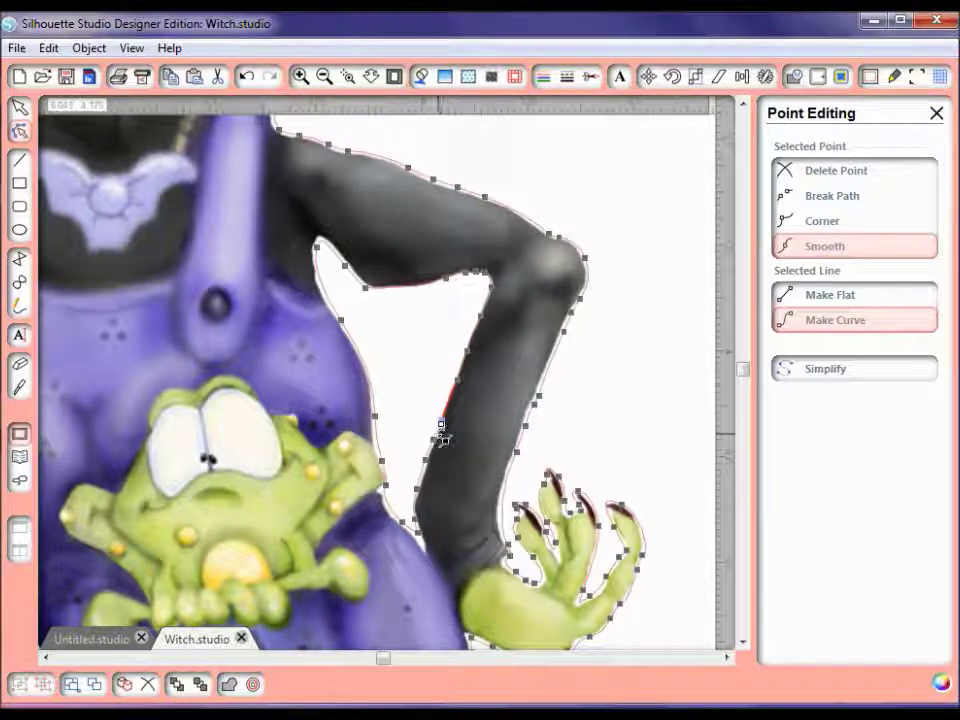
pyautogui.click(440, 441)
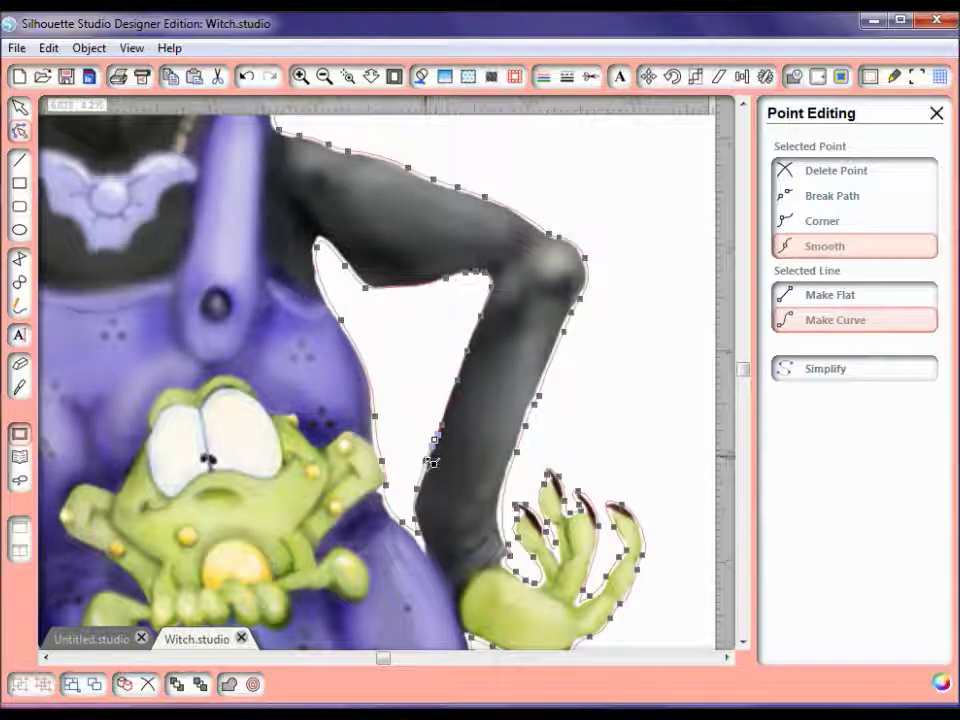
pyautogui.click(427, 466)
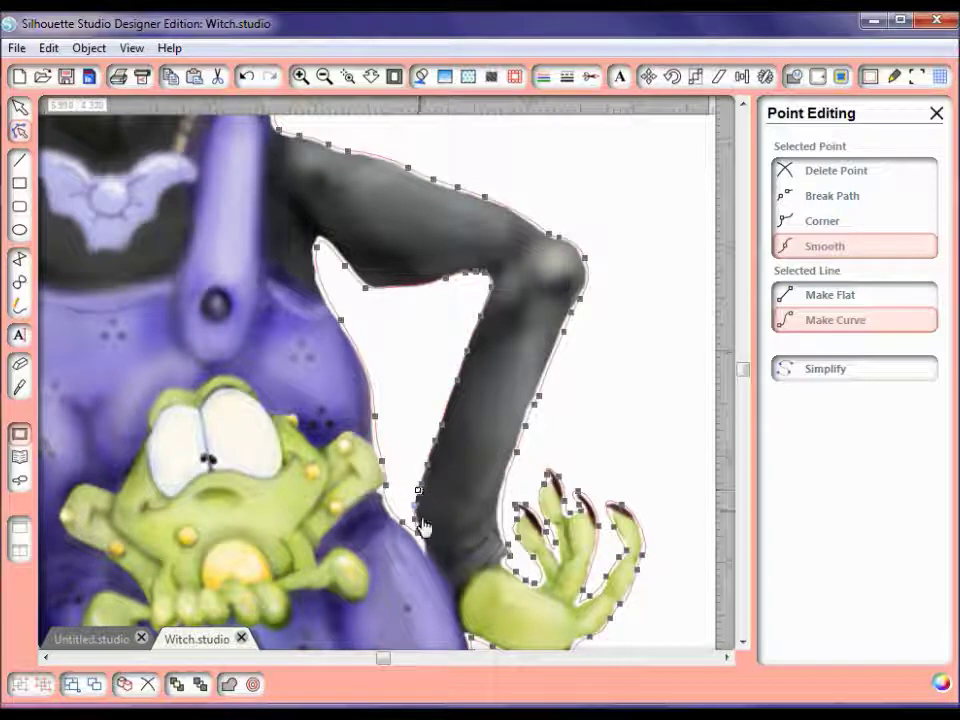
pyautogui.click(420, 525)
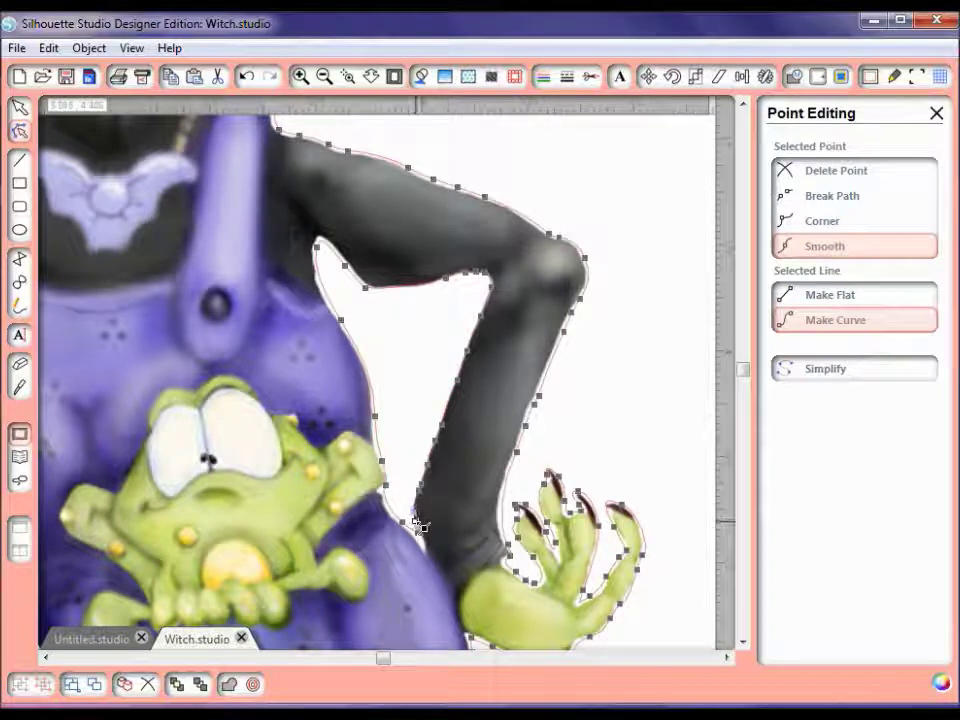
# Drag the cut-line point above the frog's hand slightly toward the dress edge and reshape that curve.
pyautogui.click(420, 525)
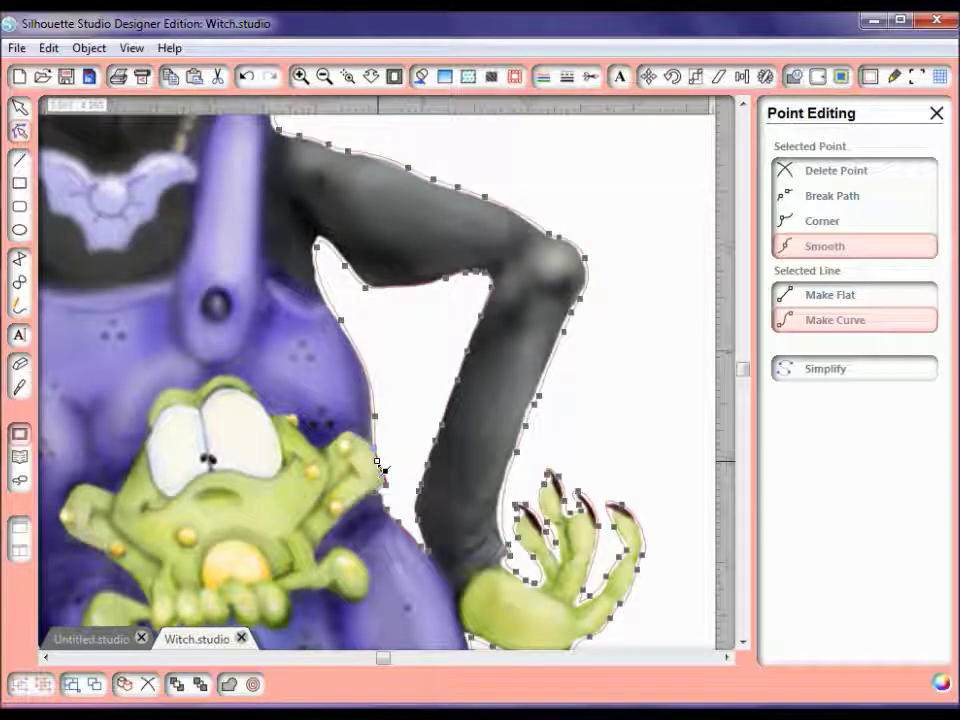
pyautogui.click(377, 462)
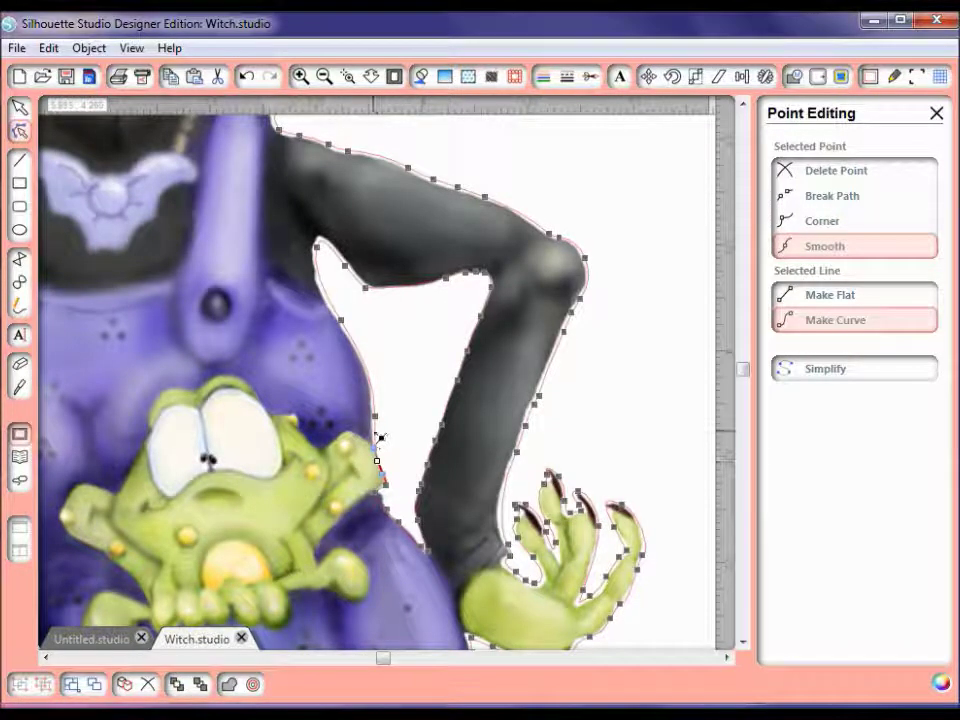
pyautogui.click(380, 437)
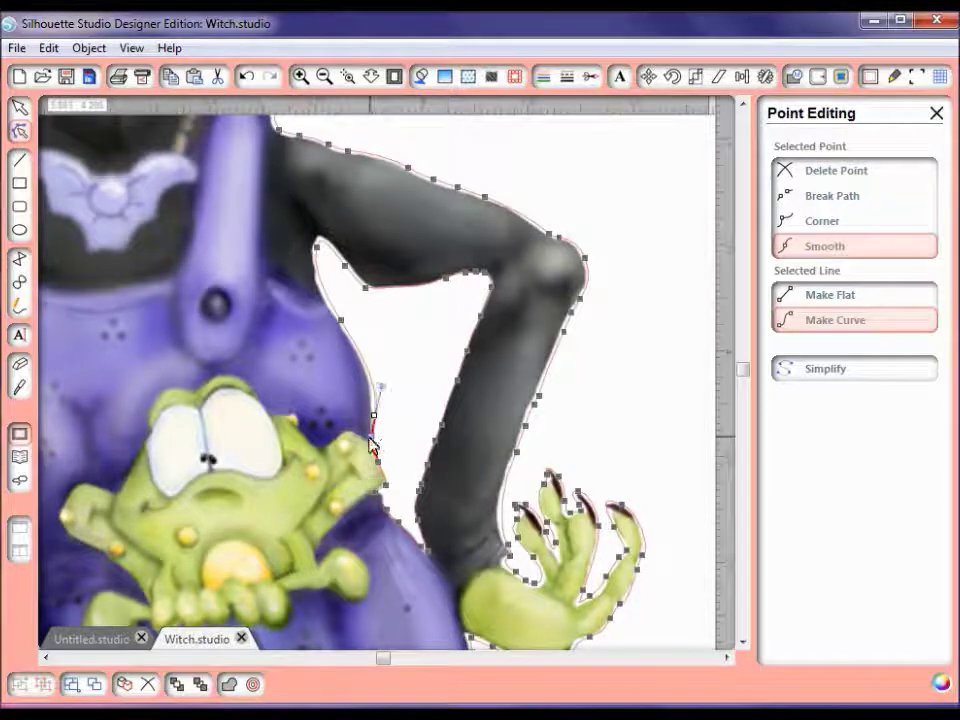
pyautogui.moveTo(380, 425); pyautogui.dragTo(377, 425)
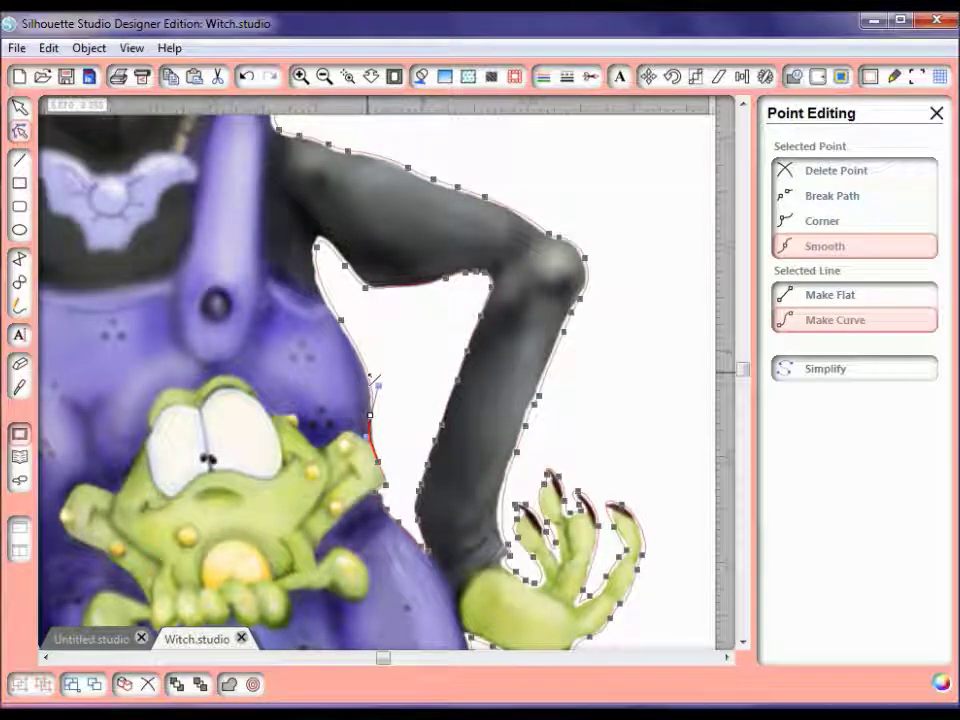
pyautogui.moveTo(372, 378); pyautogui.dragTo(374, 379)
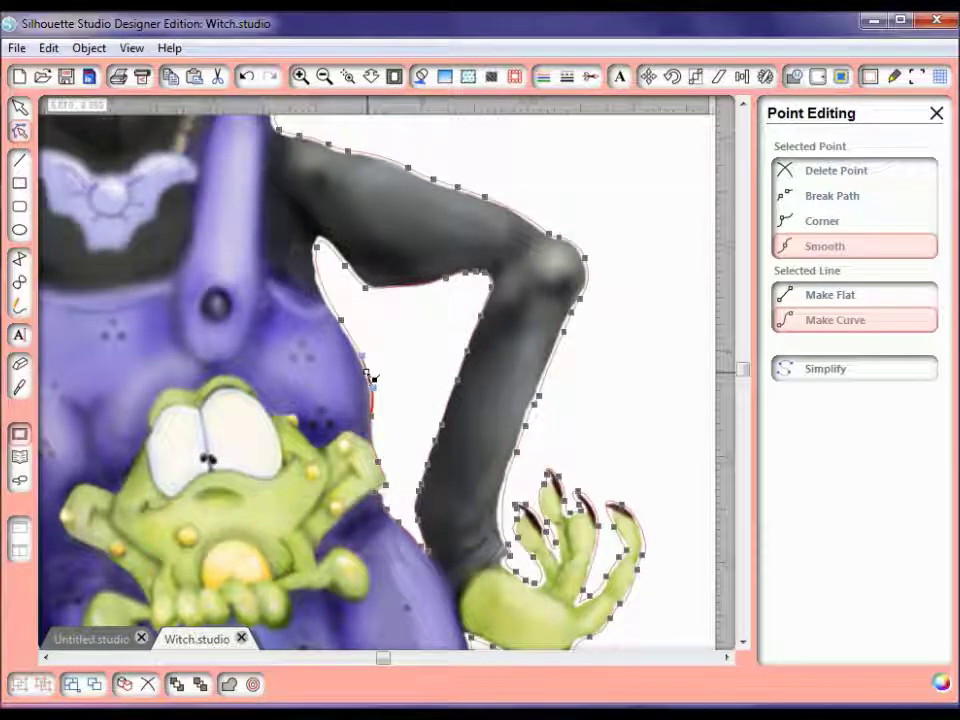
# Bend the curve to hug the dress below the arm, select the notch segment, and preview Cut Style.
pyautogui.moveTo(373, 378); pyautogui.dragTo(378, 407)
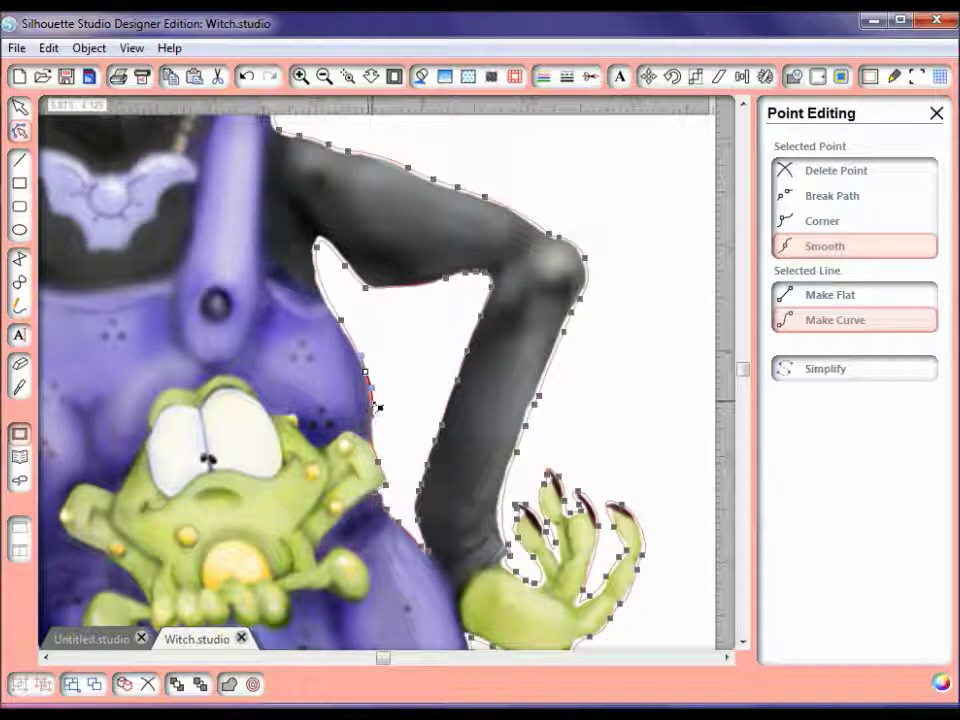
pyautogui.click(374, 408)
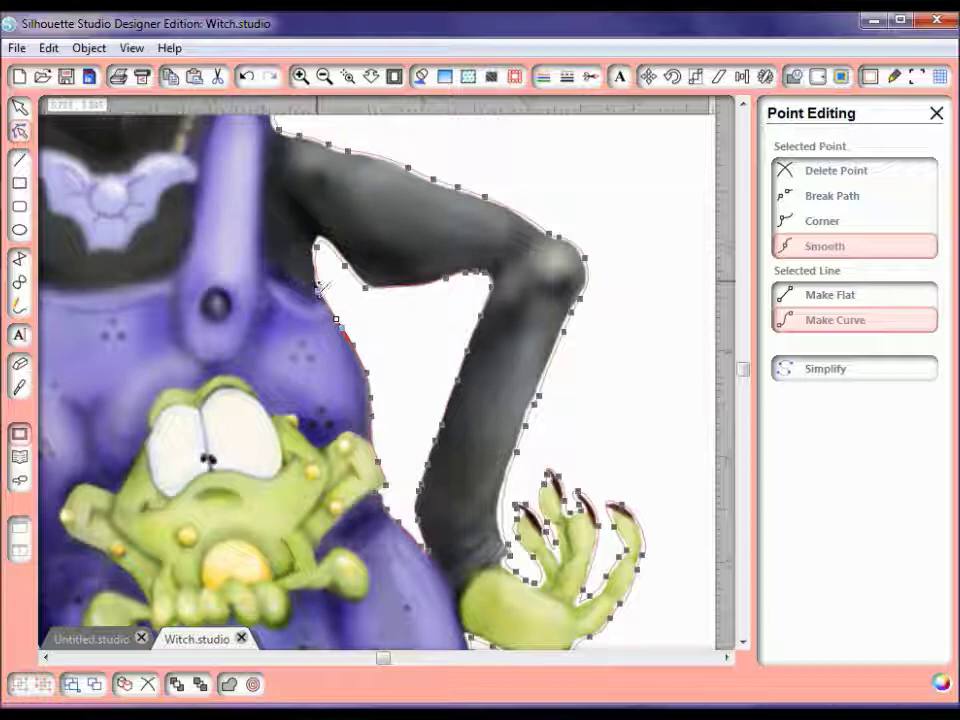
pyautogui.click(319, 289)
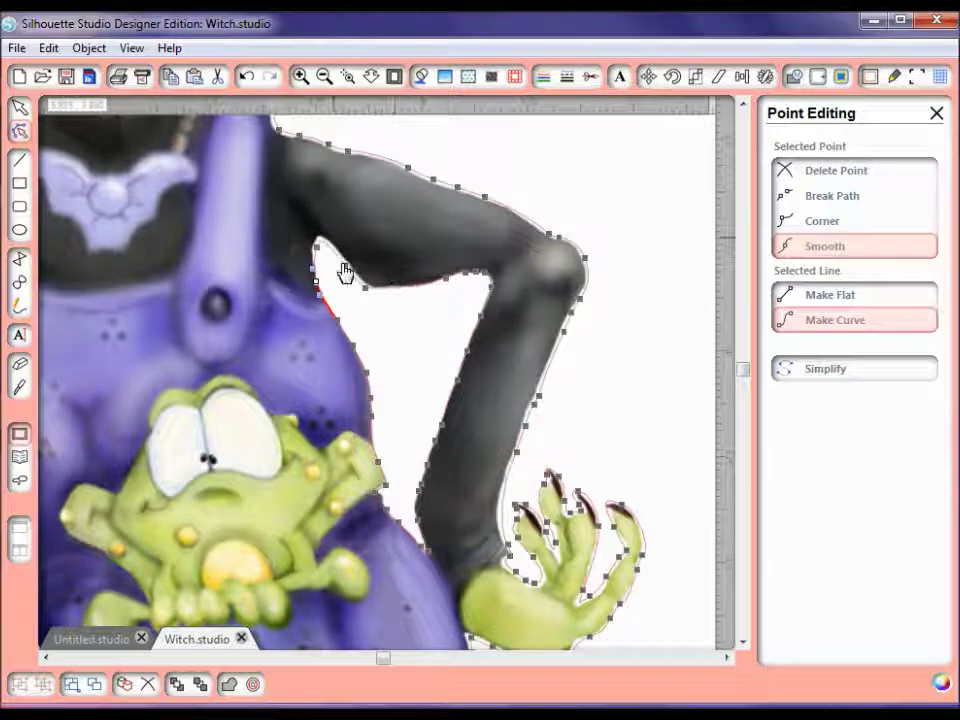
pyautogui.click(589, 79)
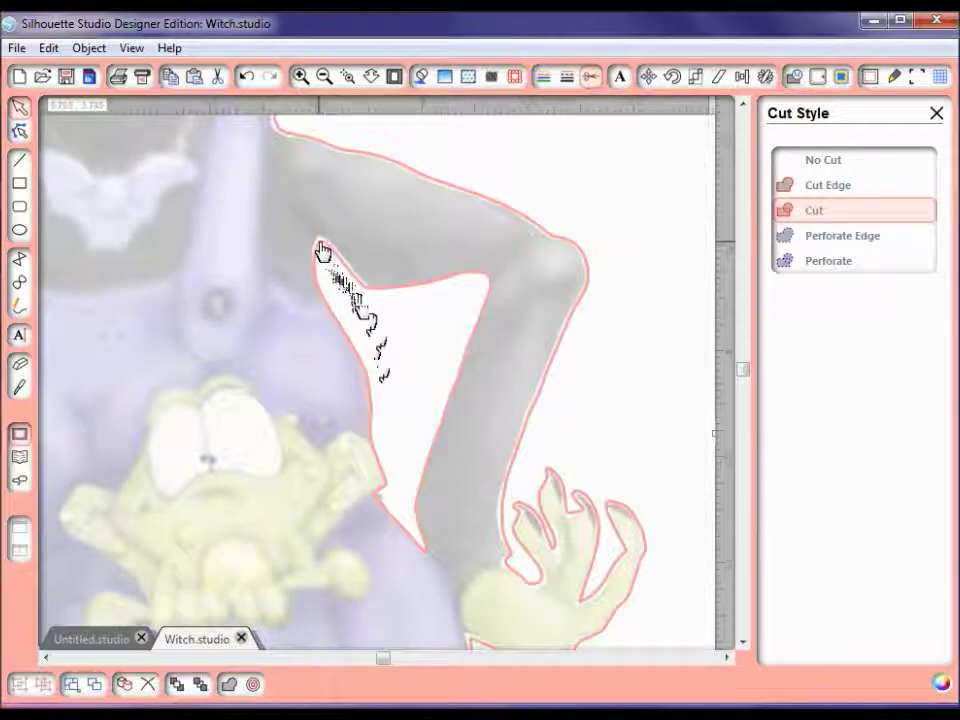
# Return the witch's cut outline to point editing.
pyautogui.doubleClick(322, 252)
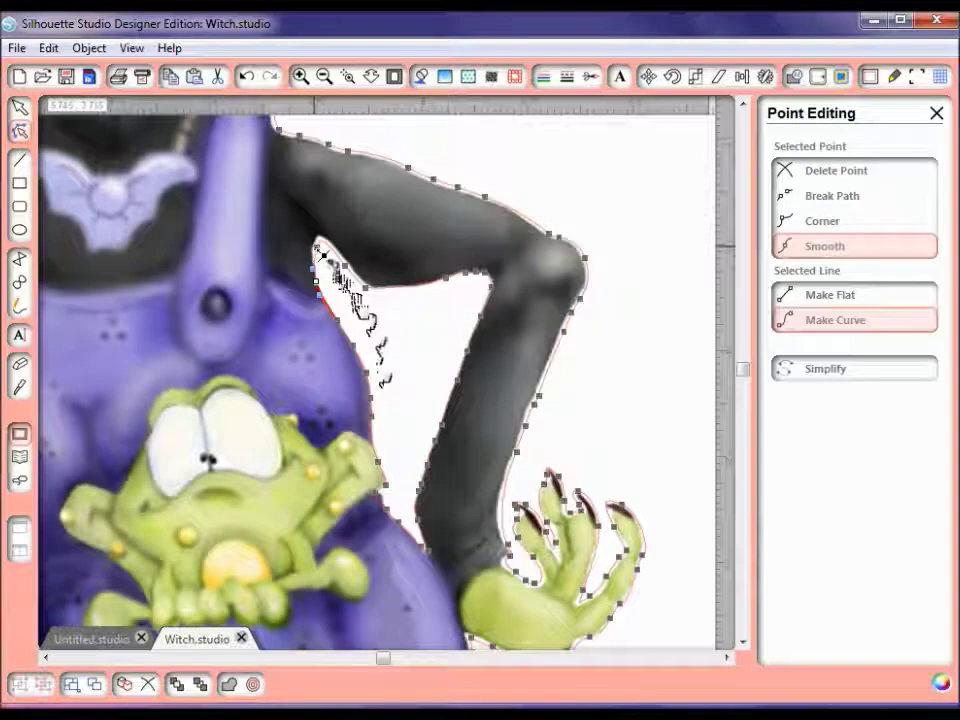
# Select the segment below the armpit notch and preview the edited outline in Cut Style.
pyautogui.click(315, 250)
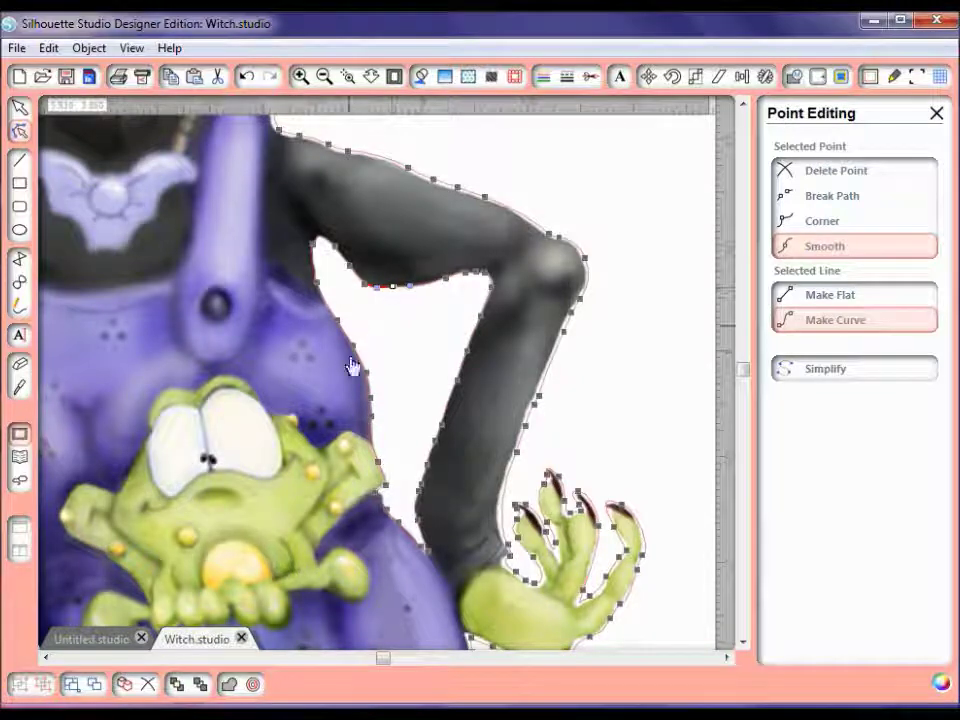
pyautogui.click(591, 77)
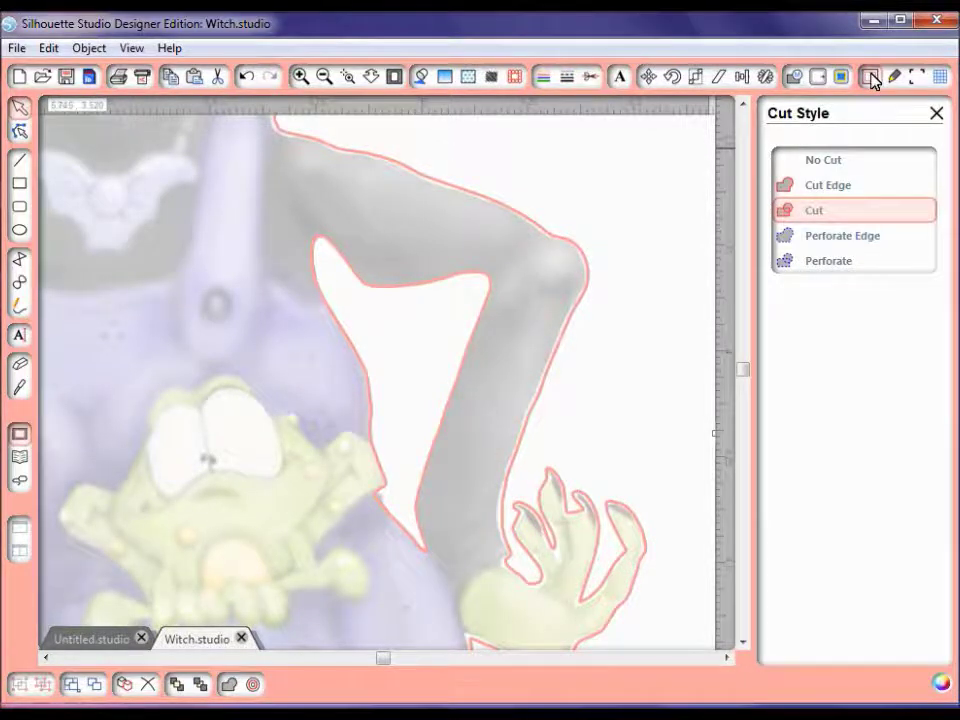
# Show Page Settings, fit the whole page into view, and select the witch image.
pyautogui.click(871, 78)
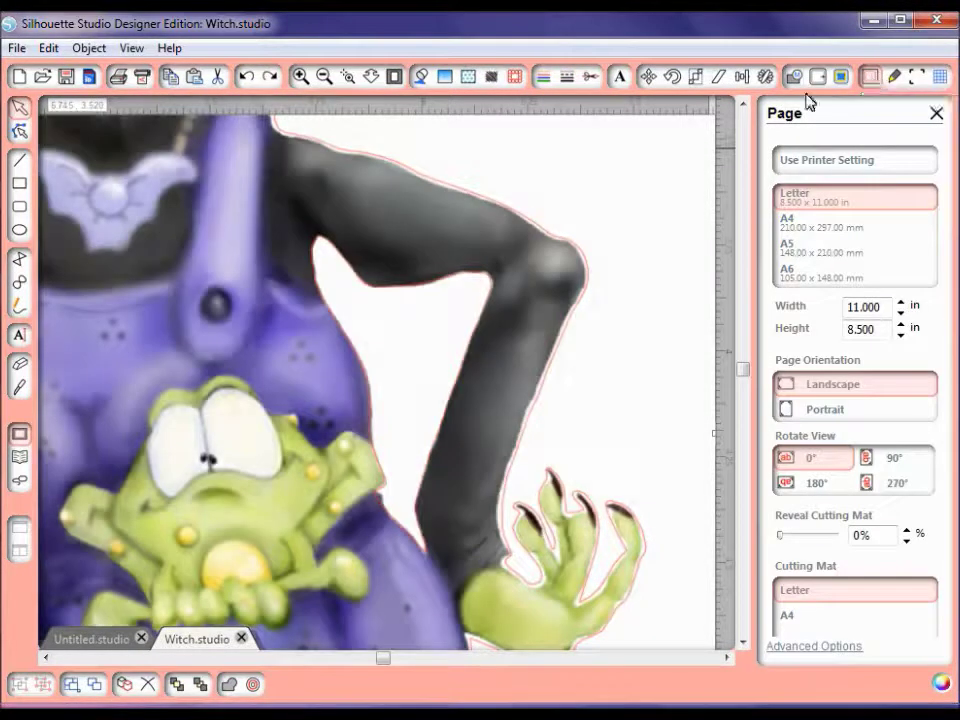
pyautogui.click(394, 78)
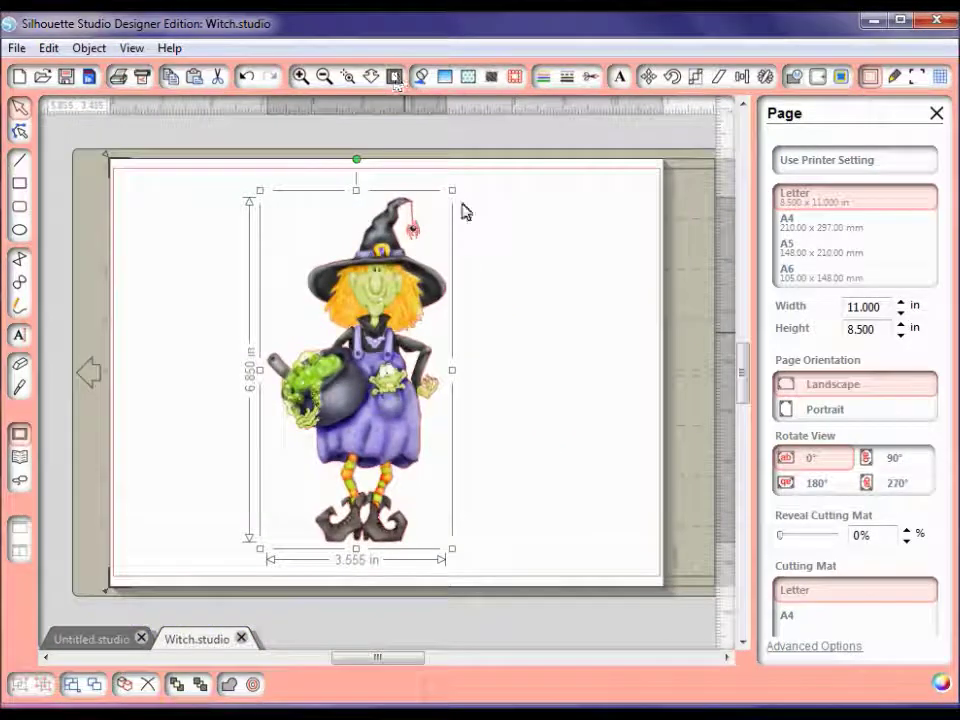
pyautogui.click(530, 355)
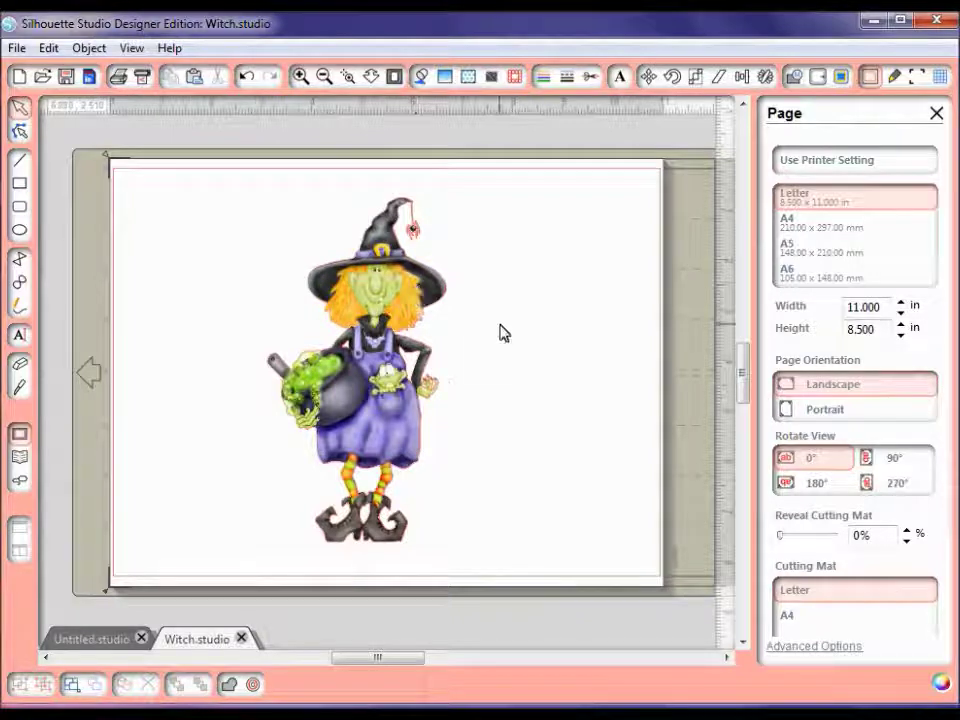
pyautogui.click(352, 290)
# Slide the witch image left off its cut outline and pick the Eraser with a reduced width.
pyautogui.moveTo(352, 290); pyautogui.dragTo(186, 248)
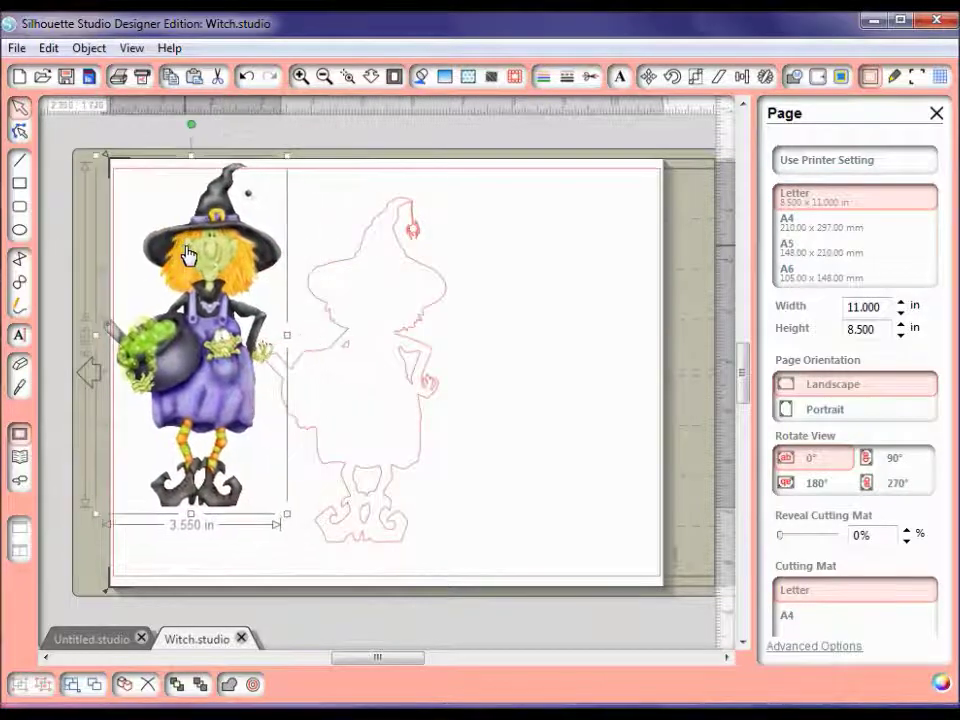
pyautogui.click(18, 366)
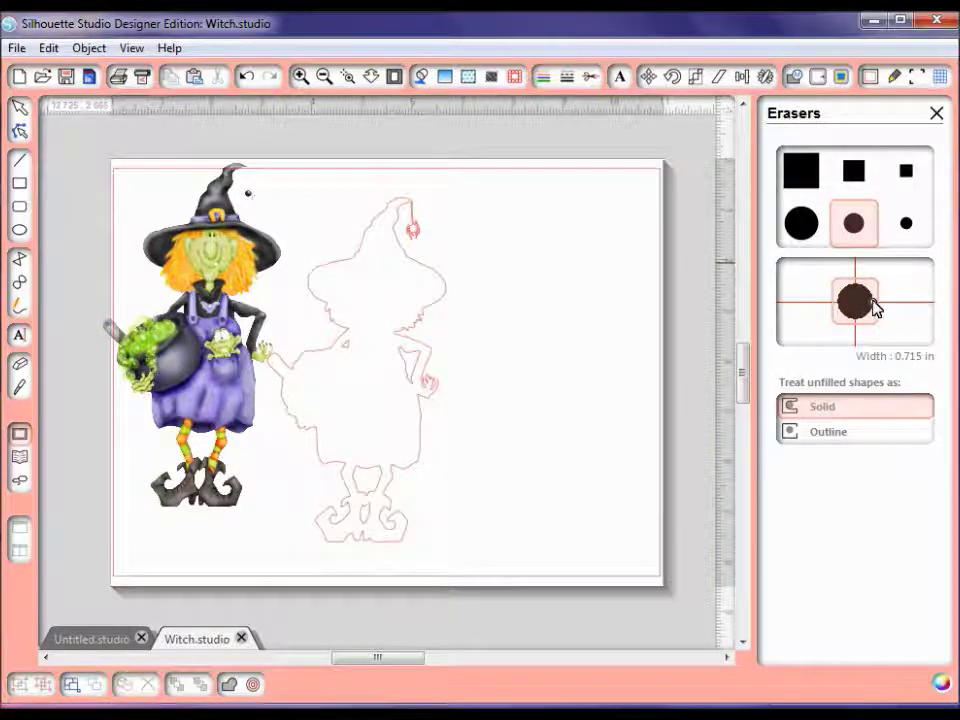
pyautogui.moveTo(875, 303); pyautogui.dragTo(864, 308)
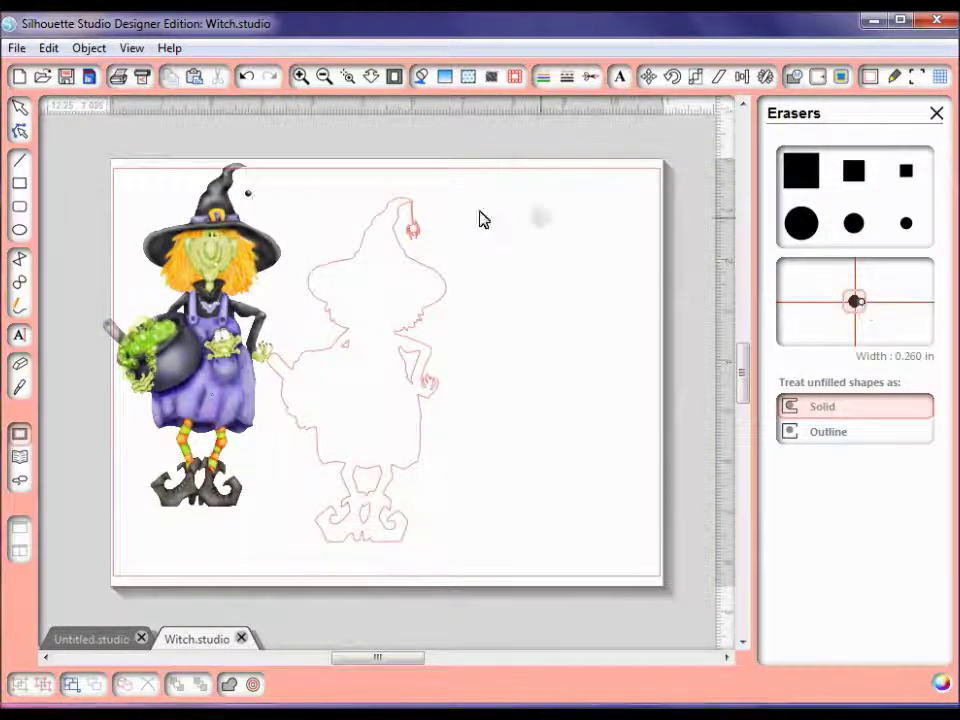
# Zoom in on the spider hanging from the hat and choose the large round eraser at 0.160 in.
pyautogui.click(323, 77)
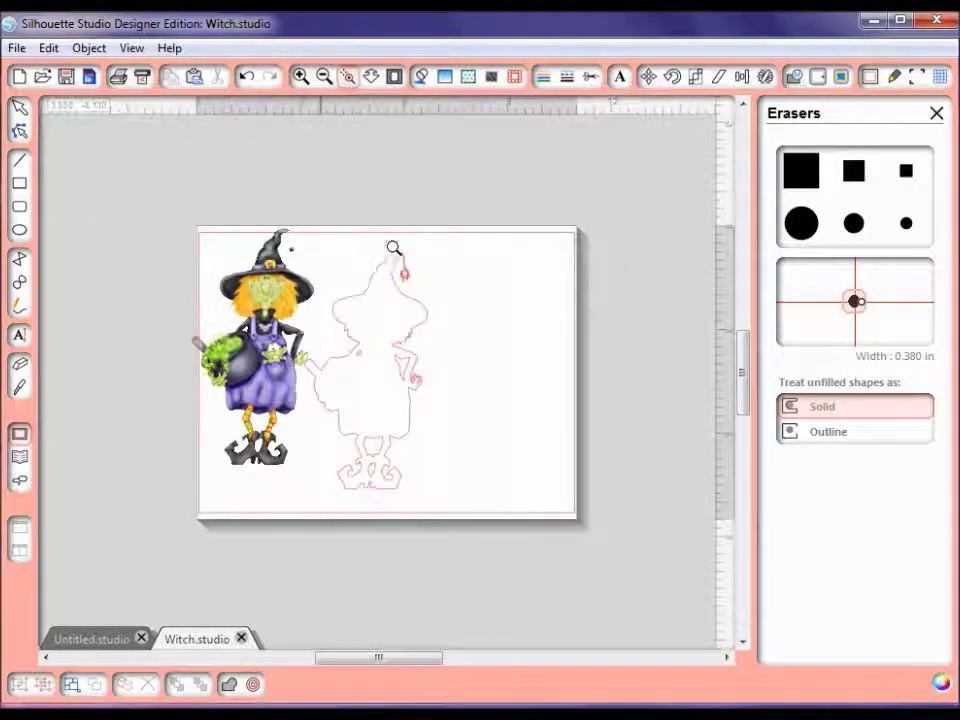
pyautogui.moveTo(390, 246); pyautogui.dragTo(466, 361)
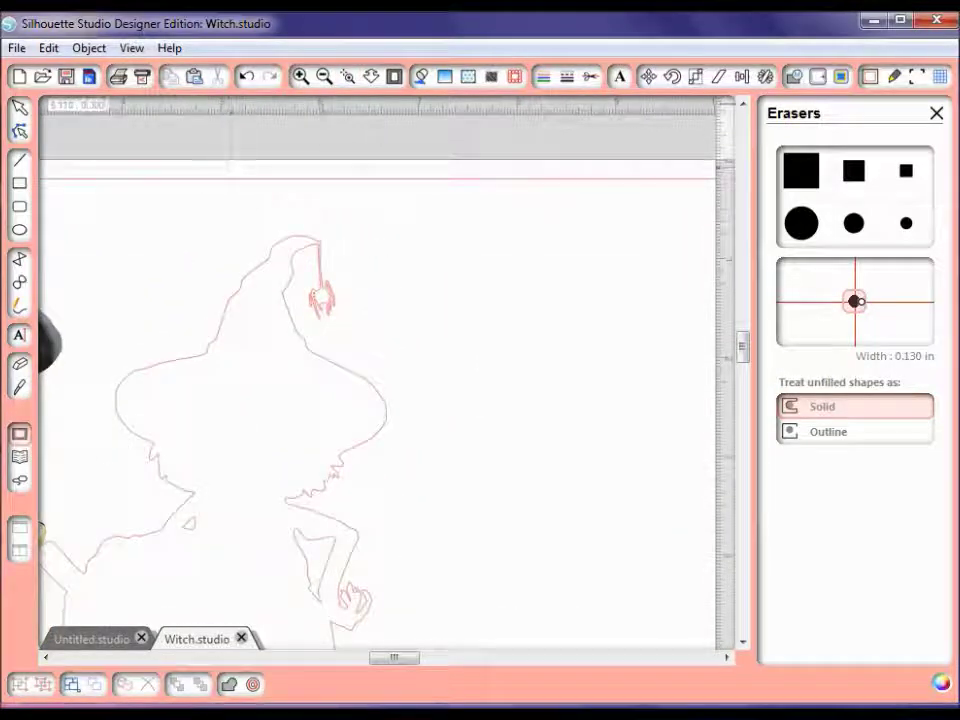
pyautogui.click(349, 80)
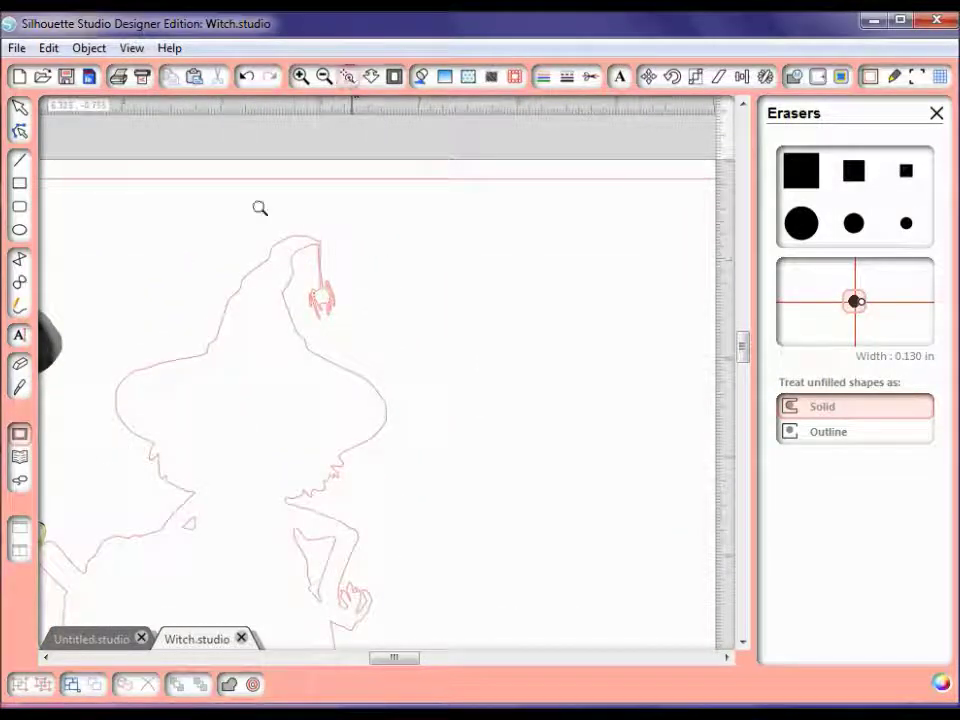
pyautogui.moveTo(257, 197); pyautogui.dragTo(430, 420)
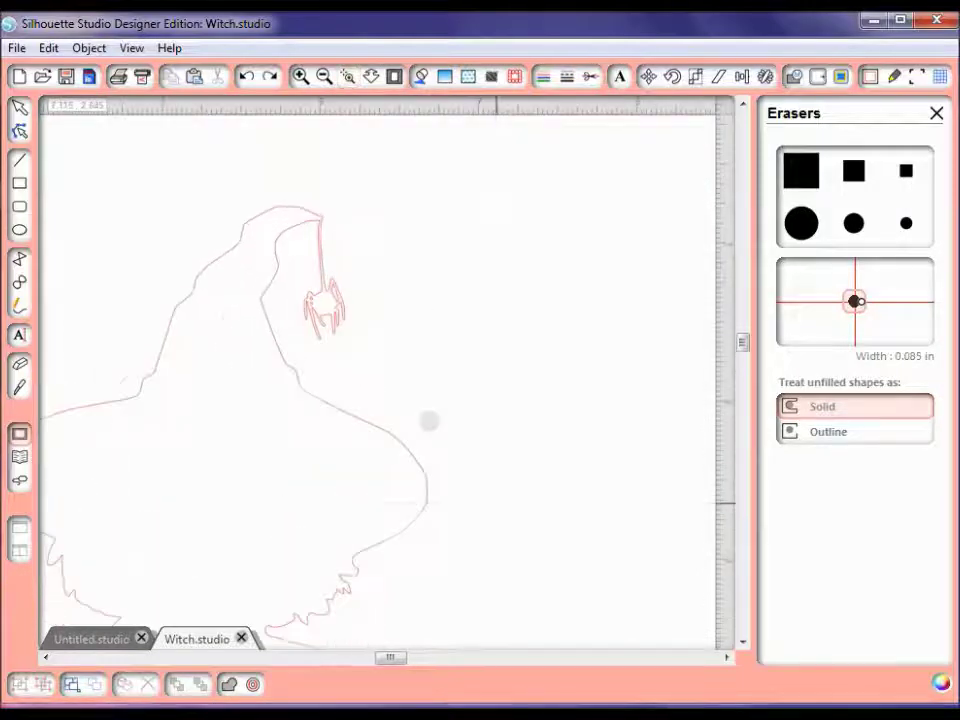
pyautogui.click(804, 238)
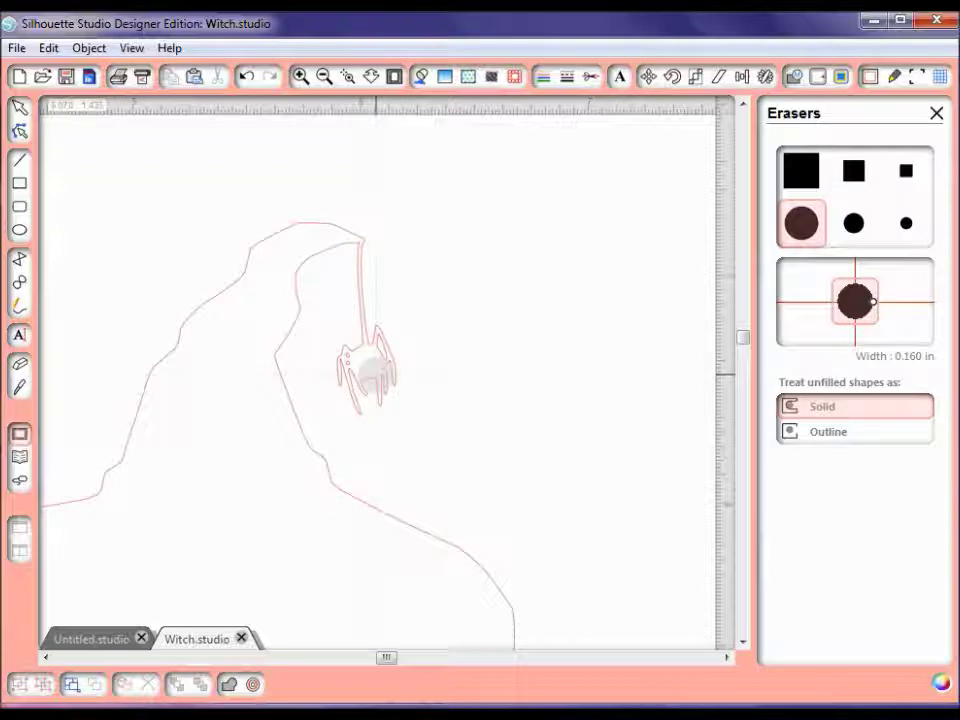
# Erase the hanging spider from the hat's cut outline, leaving a clean curved tip.
pyautogui.moveTo(369, 376)
pyautogui.mouseDown()
pyautogui.moveTo(393, 407)
pyautogui.moveTo(357, 396)
pyautogui.moveTo(356, 358)
pyautogui.moveTo(341, 362)
pyautogui.moveTo(399, 379)
pyautogui.moveTo(383, 346)
pyautogui.moveTo(364, 336)
pyautogui.moveTo(362, 260)
pyautogui.mouseUp()
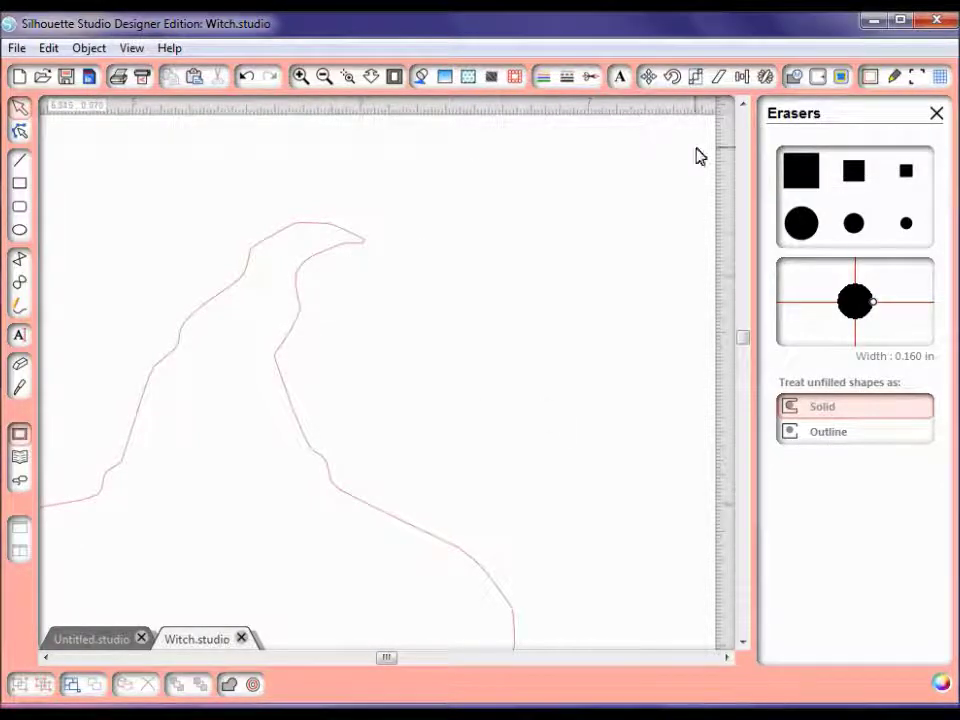
# Zoom out three times and move the witch image off its outline to the page centre.
pyautogui.click(322, 80)
pyautogui.click(322, 80)
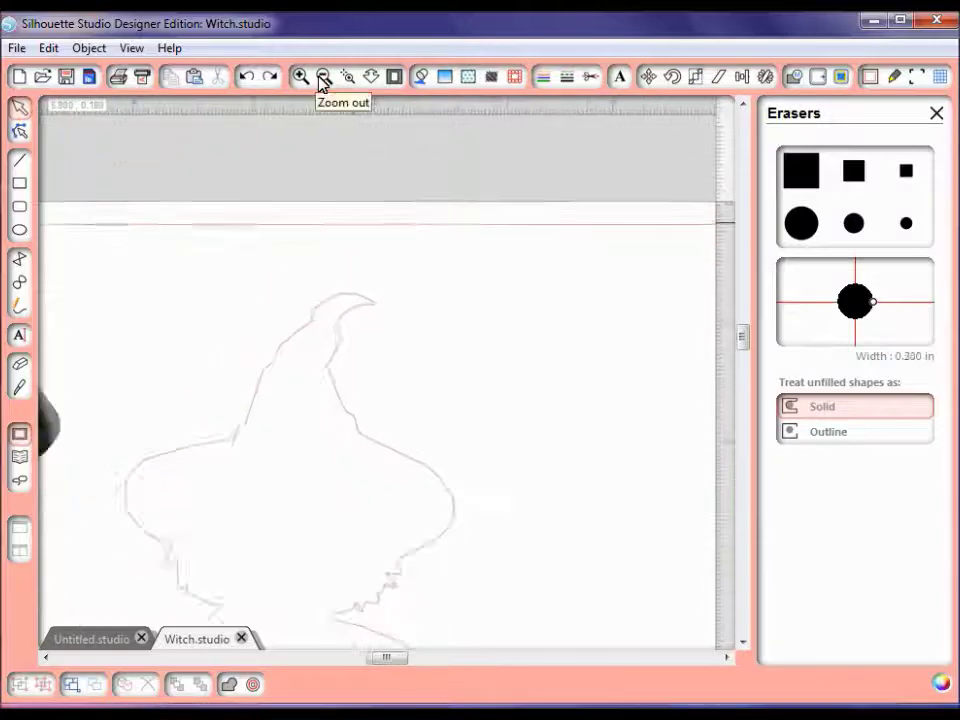
pyautogui.click(322, 80)
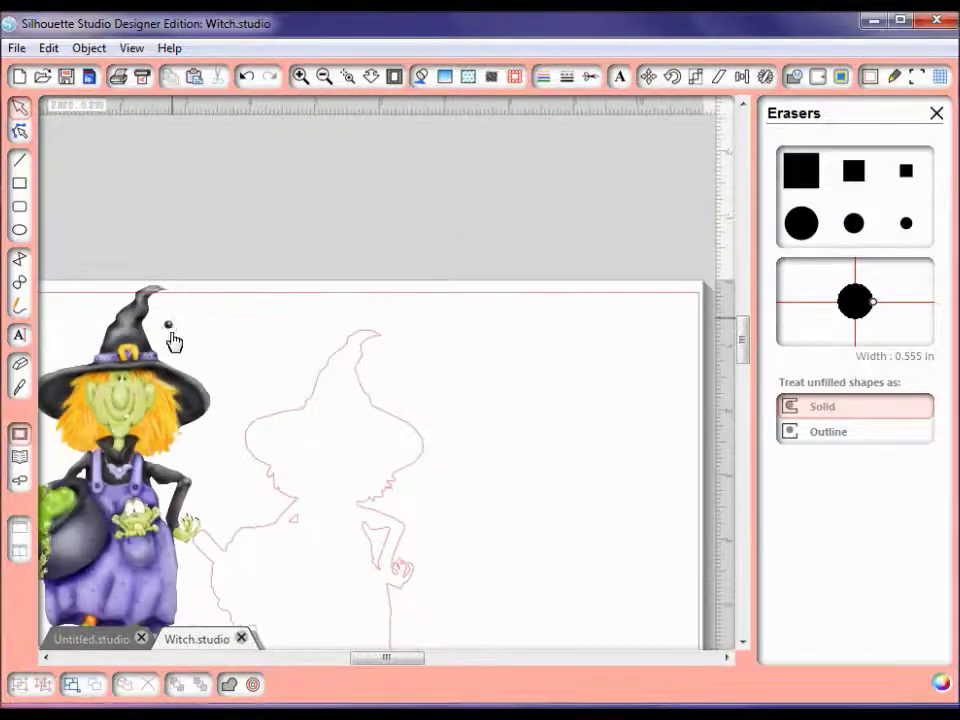
pyautogui.moveTo(171, 338); pyautogui.dragTo(438, 440)
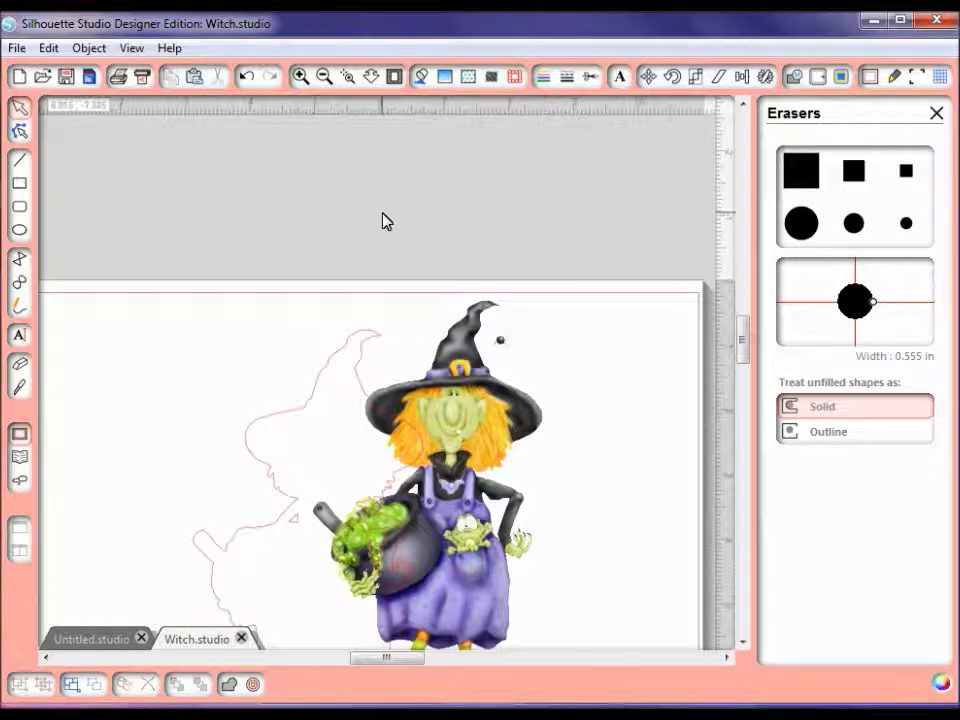
# Zoom in closely on the hanging spider and select the large round eraser at 0.070 in.
pyautogui.click(347, 77)
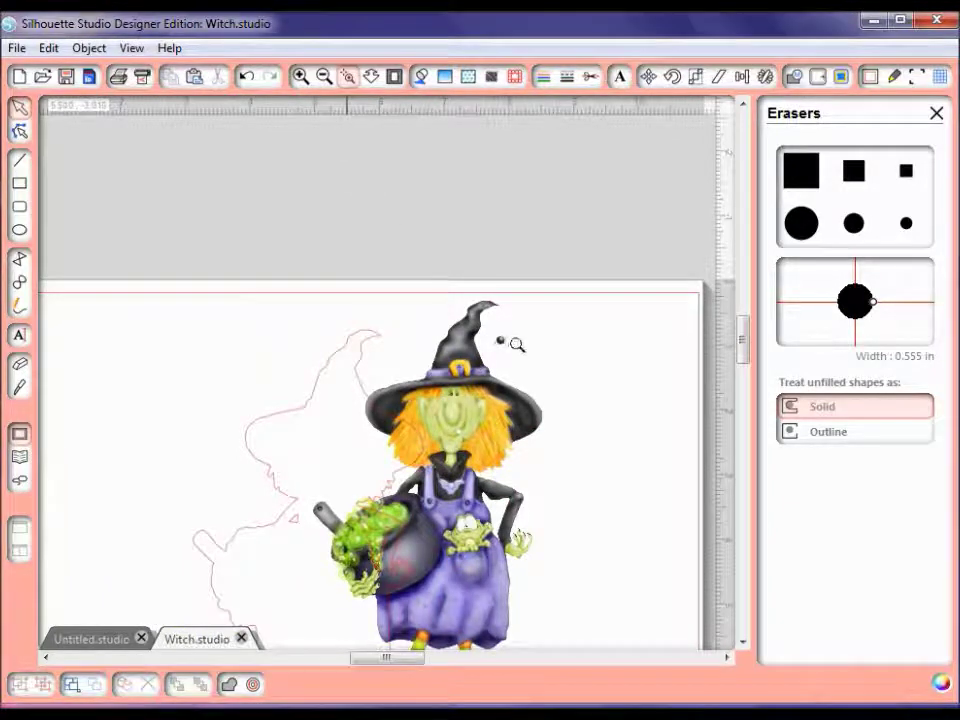
pyautogui.click(503, 346)
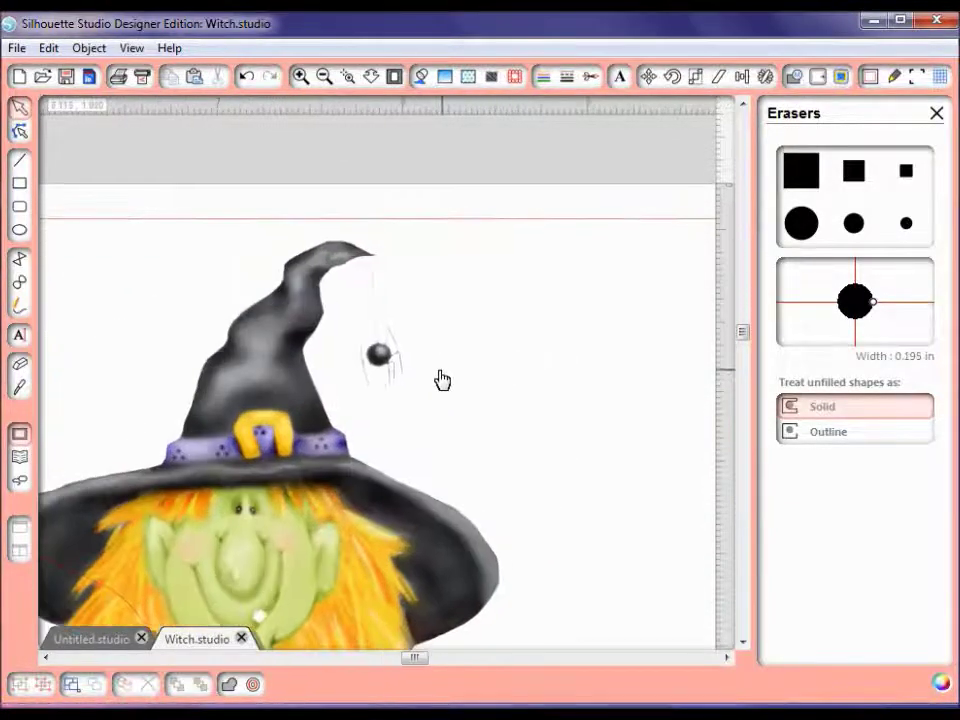
pyautogui.click(348, 78)
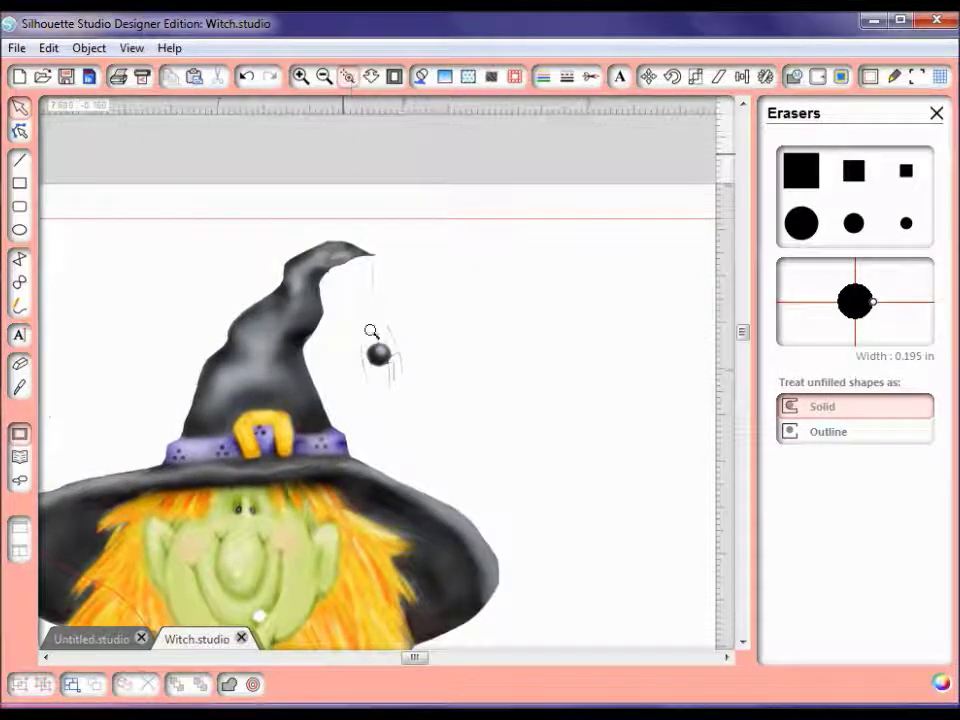
pyautogui.click(378, 356)
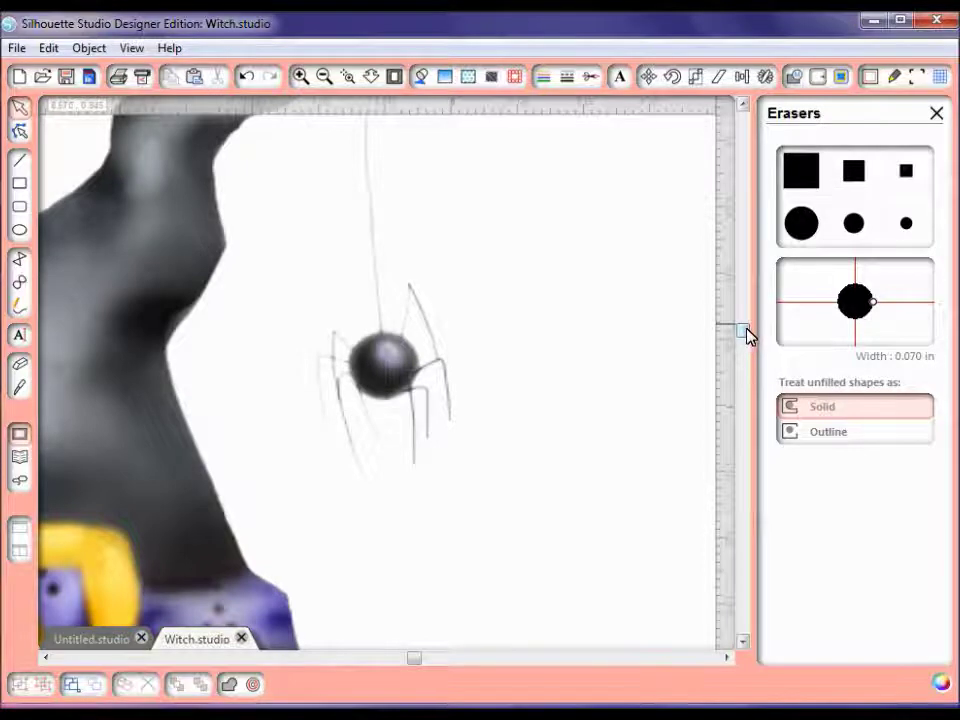
pyautogui.moveTo(746, 336); pyautogui.dragTo(747, 333)
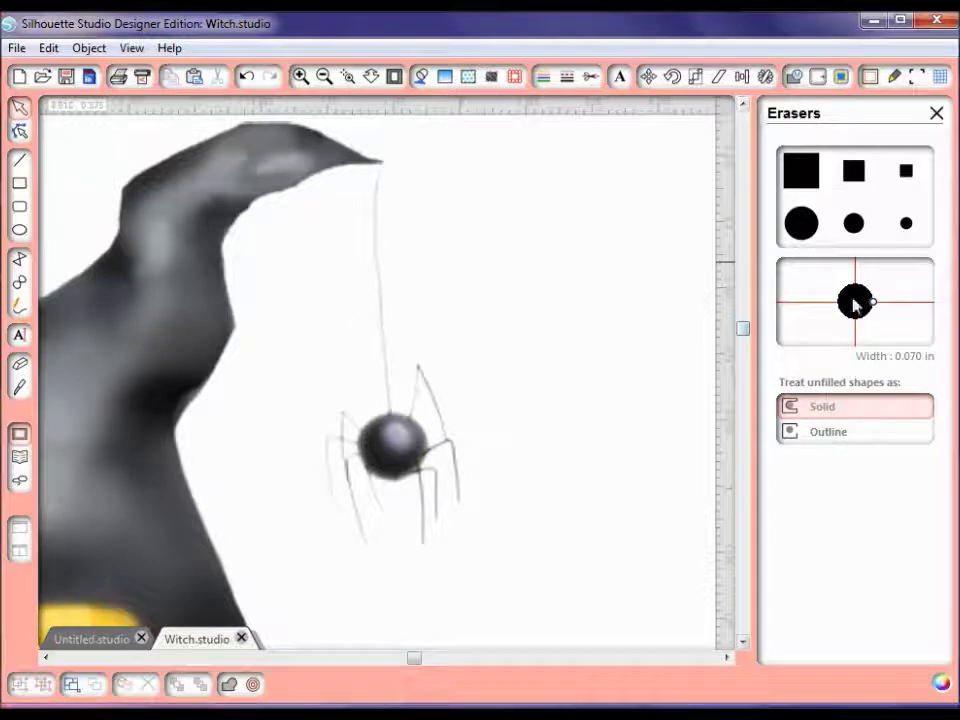
pyautogui.click(801, 223)
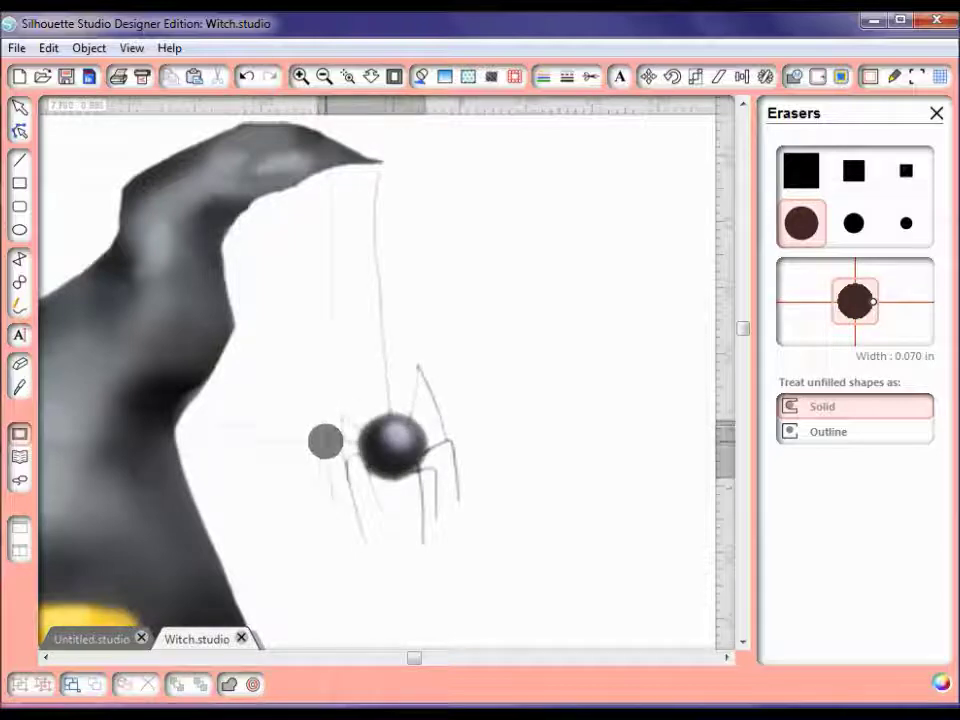
# Erase the spider's body, legs and thread up to the hat tip with the large round eraser.
pyautogui.moveTo(410, 487); pyautogui.dragTo(364, 476)
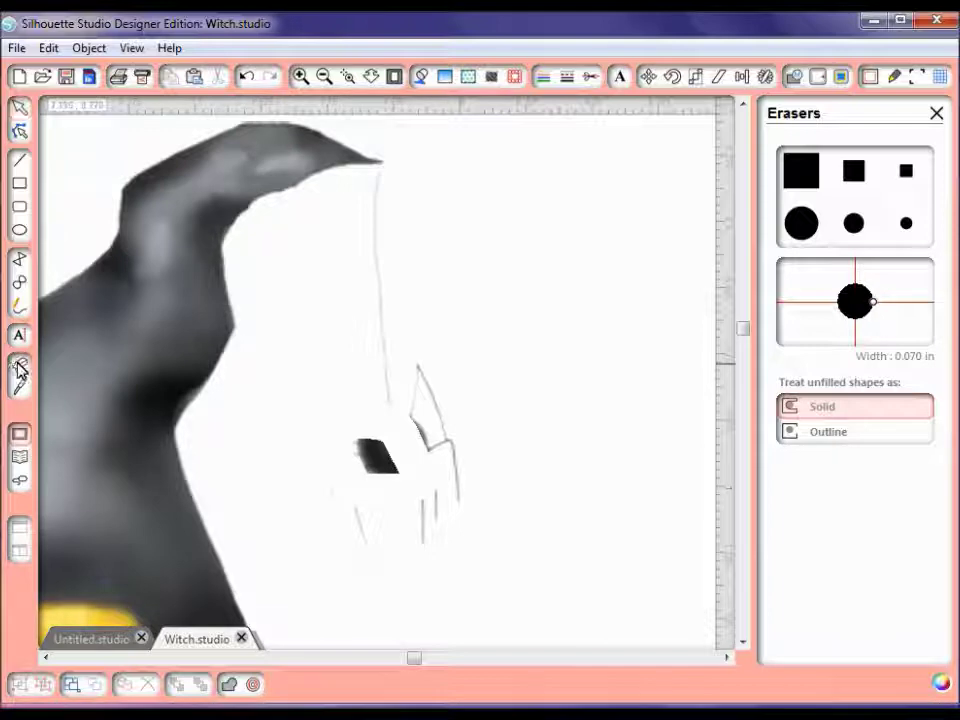
pyautogui.click(801, 223)
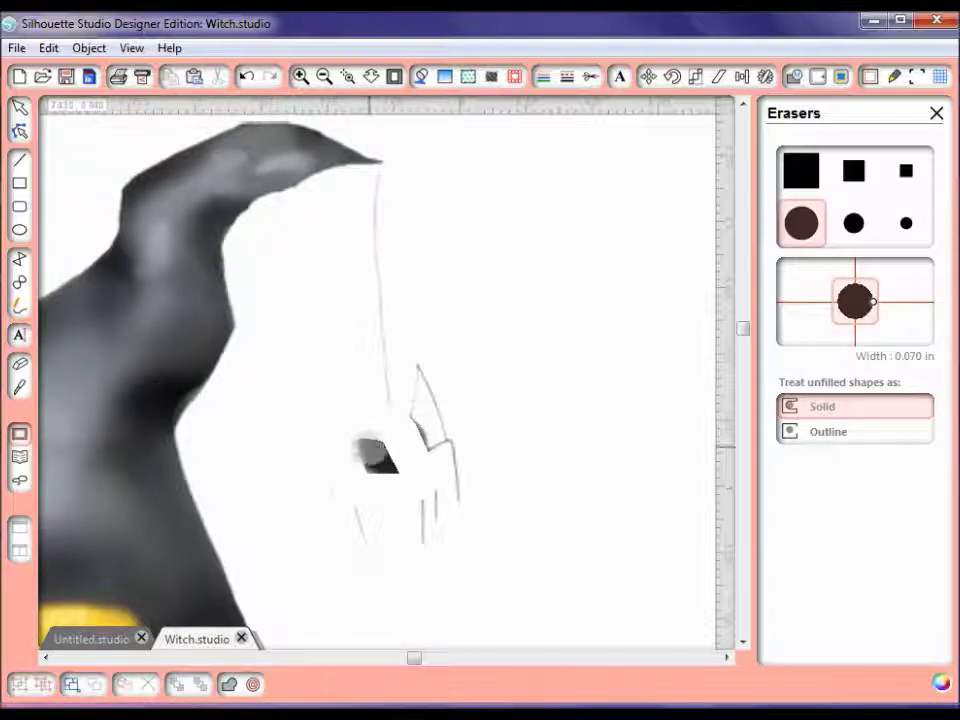
pyautogui.moveTo(367, 447)
pyautogui.mouseDown()
pyautogui.moveTo(387, 489)
pyautogui.moveTo(411, 486)
pyautogui.moveTo(406, 449)
pyautogui.moveTo(368, 492)
pyautogui.mouseUp()
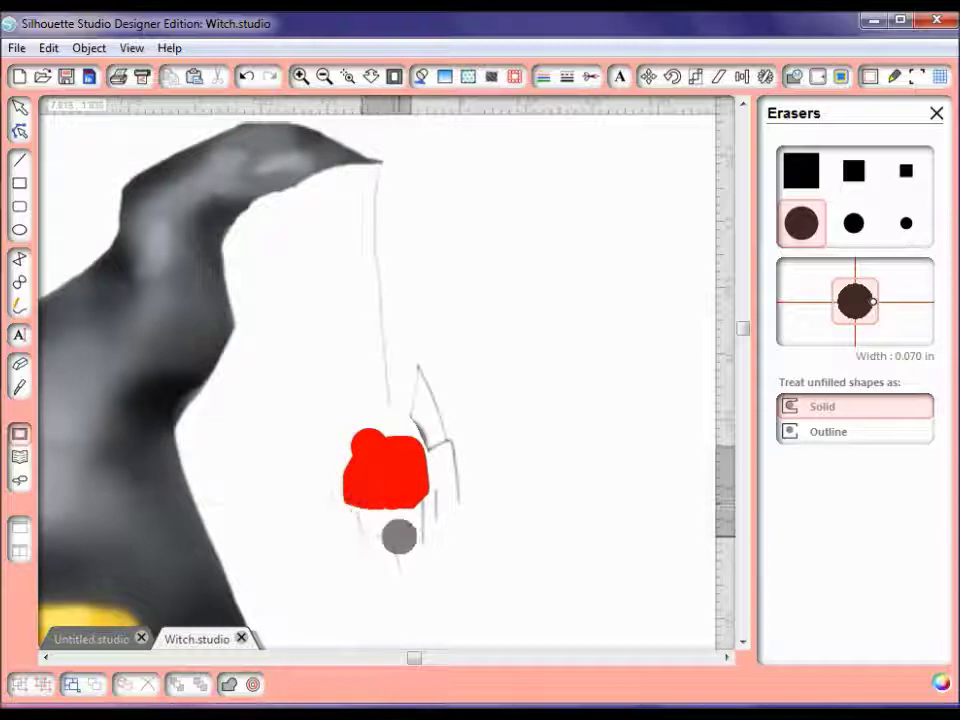
pyautogui.moveTo(431, 527)
pyautogui.mouseDown()
pyautogui.moveTo(446, 443)
pyautogui.moveTo(410, 360)
pyautogui.moveTo(420, 423)
pyautogui.mouseUp()
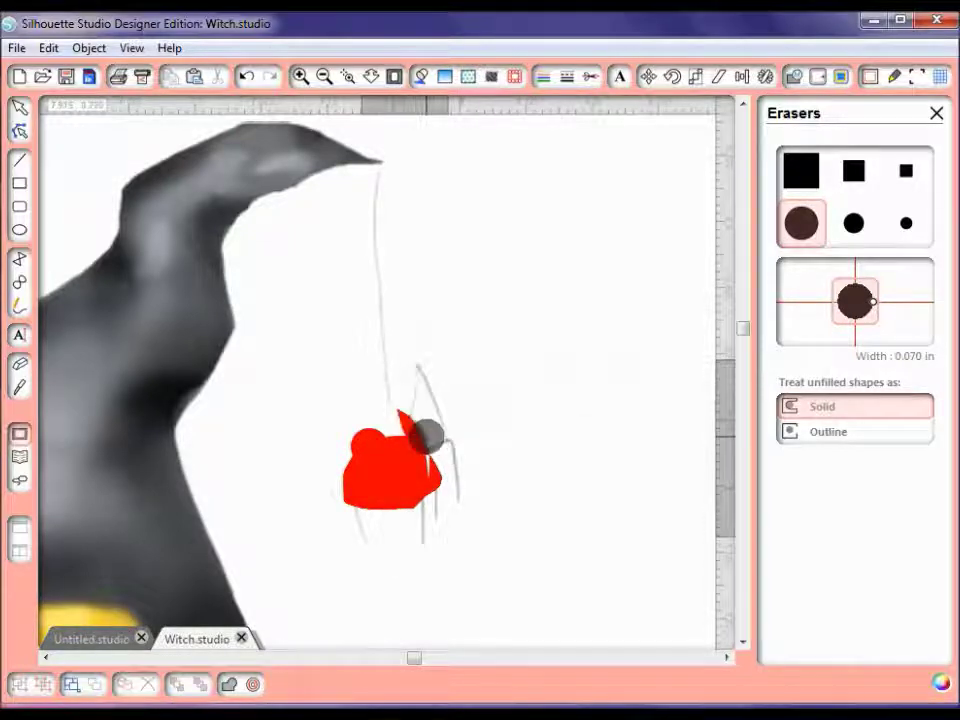
pyautogui.moveTo(397, 432)
pyautogui.mouseDown()
pyautogui.moveTo(358, 384)
pyautogui.moveTo(302, 459)
pyautogui.moveTo(348, 421)
pyautogui.moveTo(380, 394)
pyautogui.mouseUp()
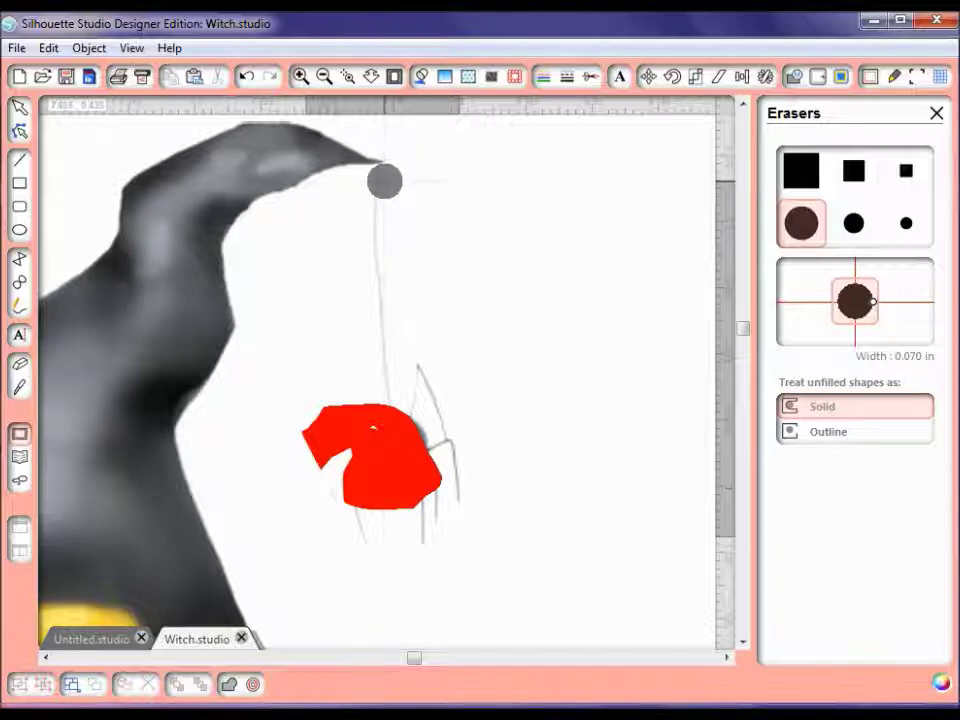
pyautogui.moveTo(385, 180); pyautogui.dragTo(386, 182)
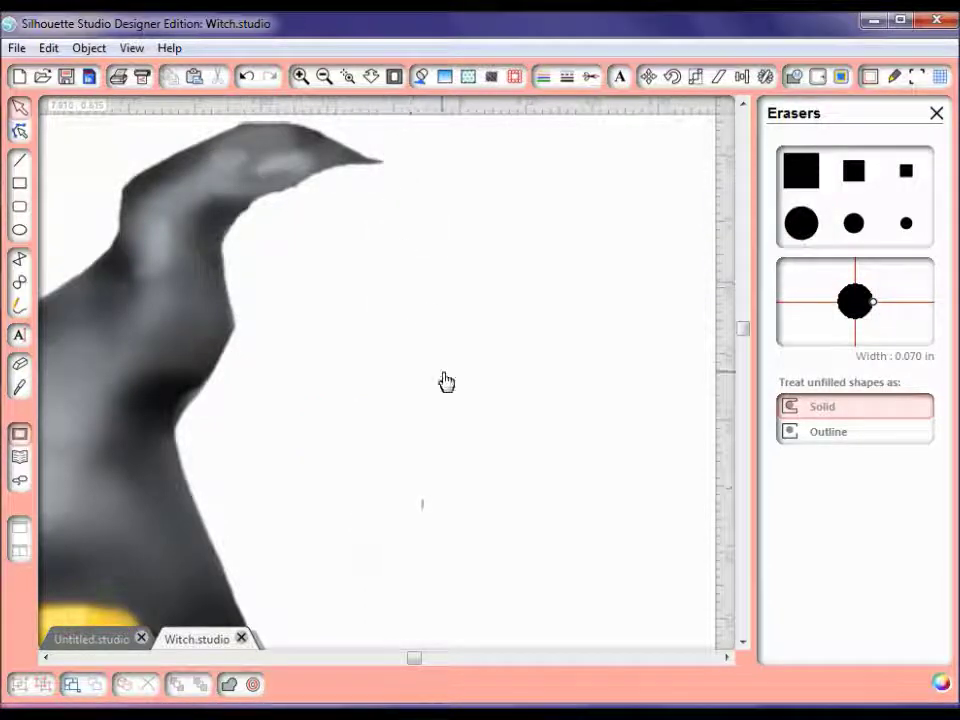
pyautogui.click(327, 79)
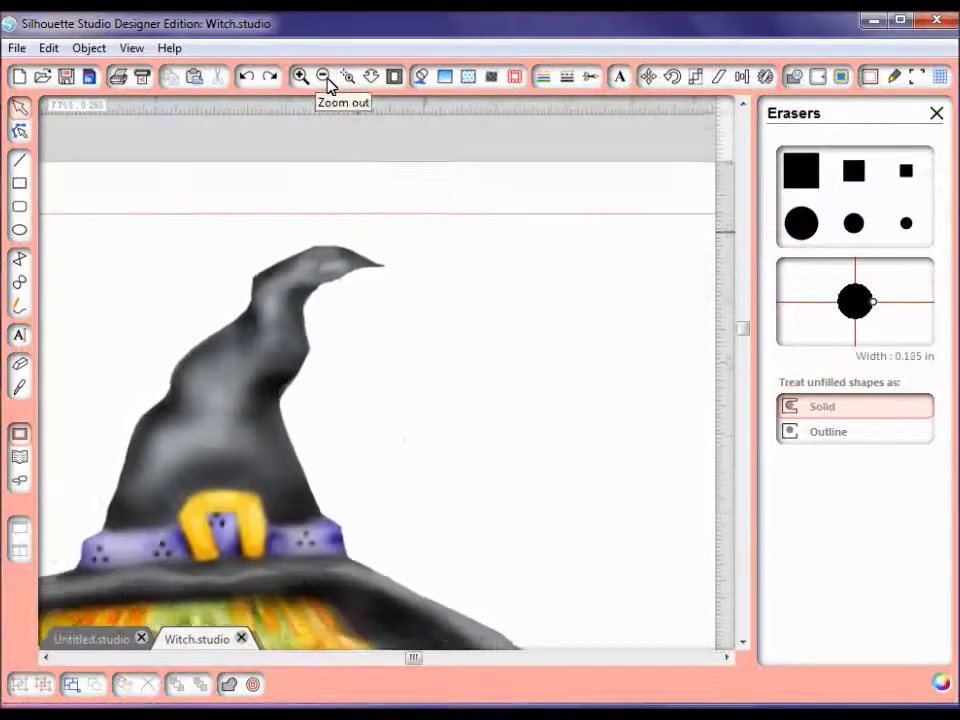
# Realign the witch image exactly over its cut line, then marquee-select both image and outline.
pyautogui.click(327, 79)
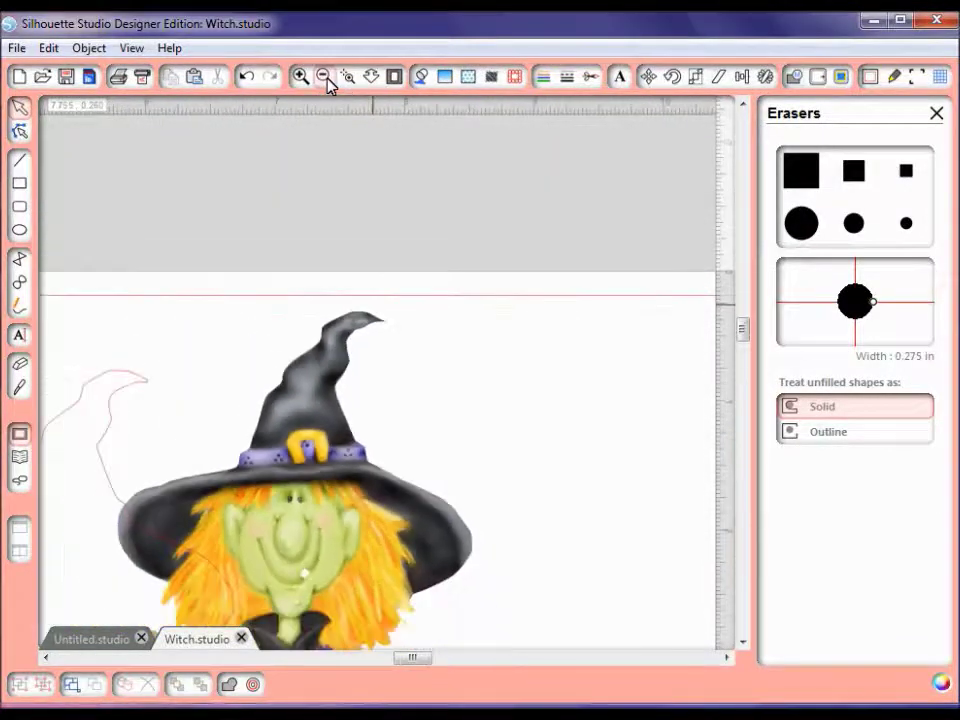
pyautogui.click(324, 77)
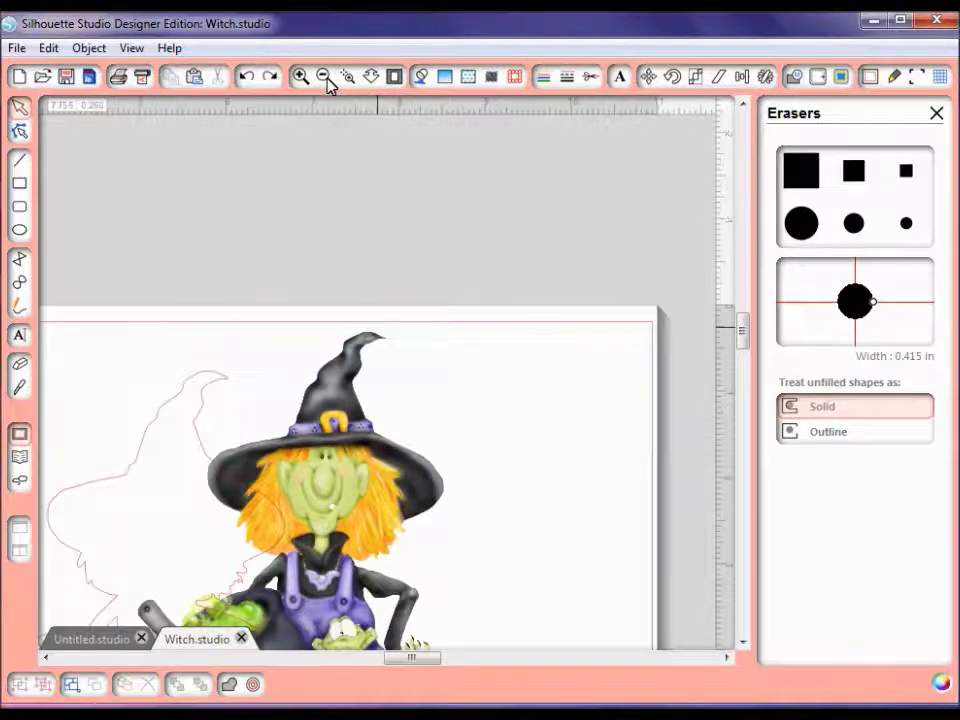
pyautogui.click(326, 79)
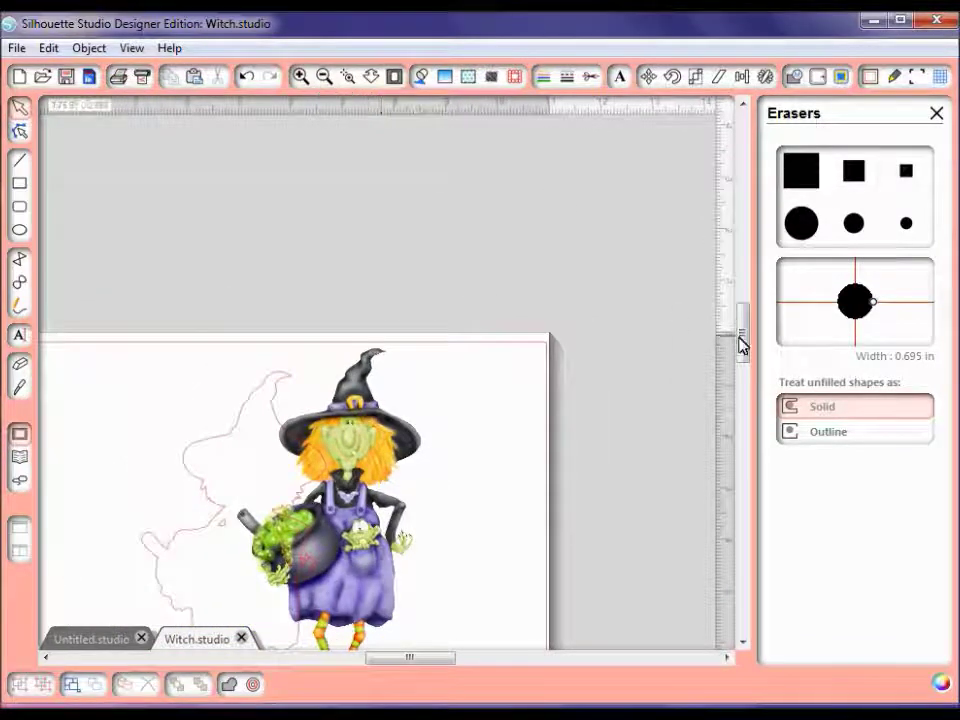
pyautogui.moveTo(742, 343); pyautogui.dragTo(754, 386)
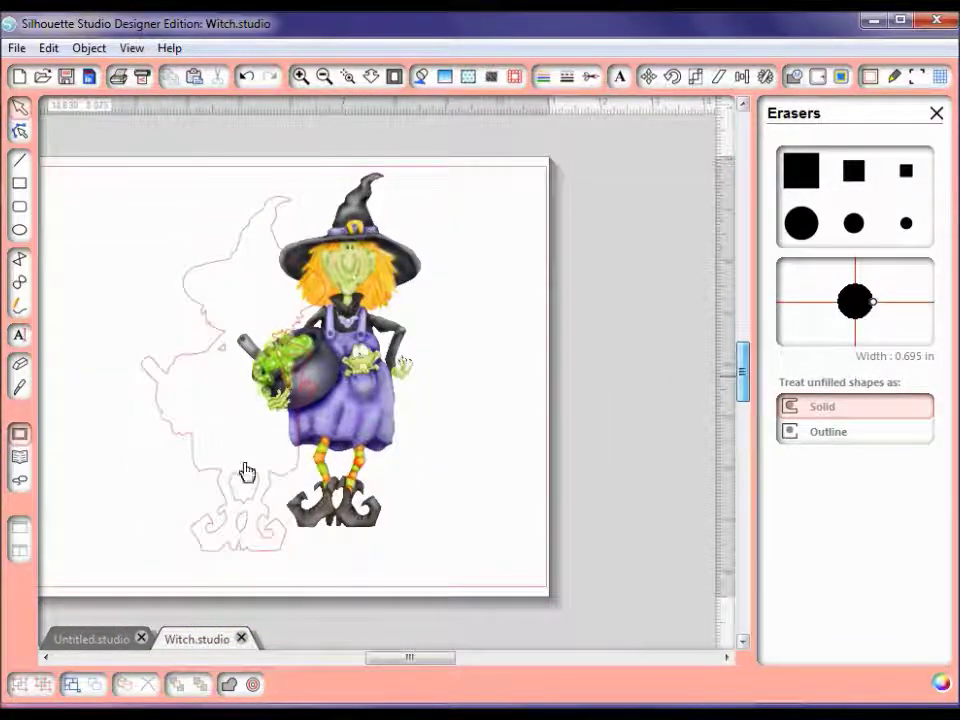
pyautogui.click(360, 450)
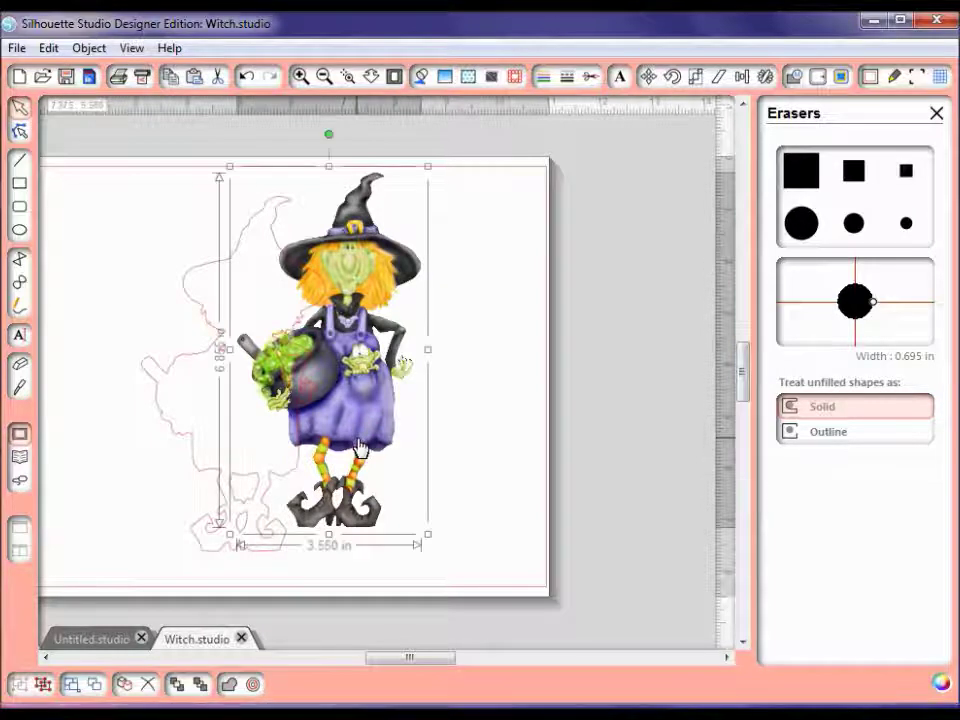
pyautogui.moveTo(360, 450); pyautogui.dragTo(263, 470)
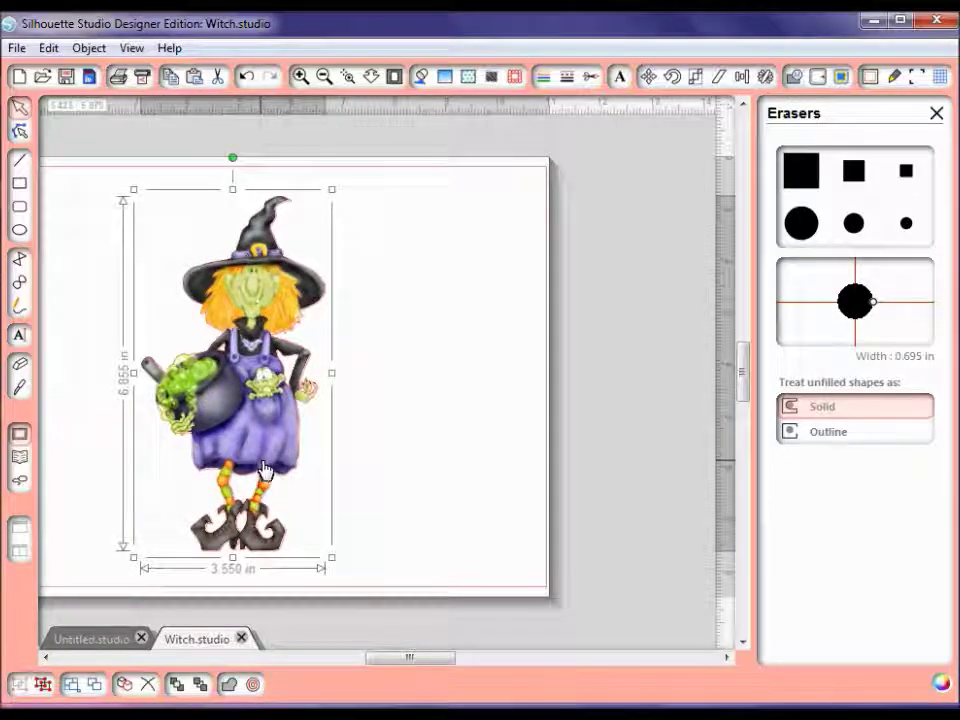
pyautogui.moveTo(264, 470); pyautogui.dragTo(265, 471)
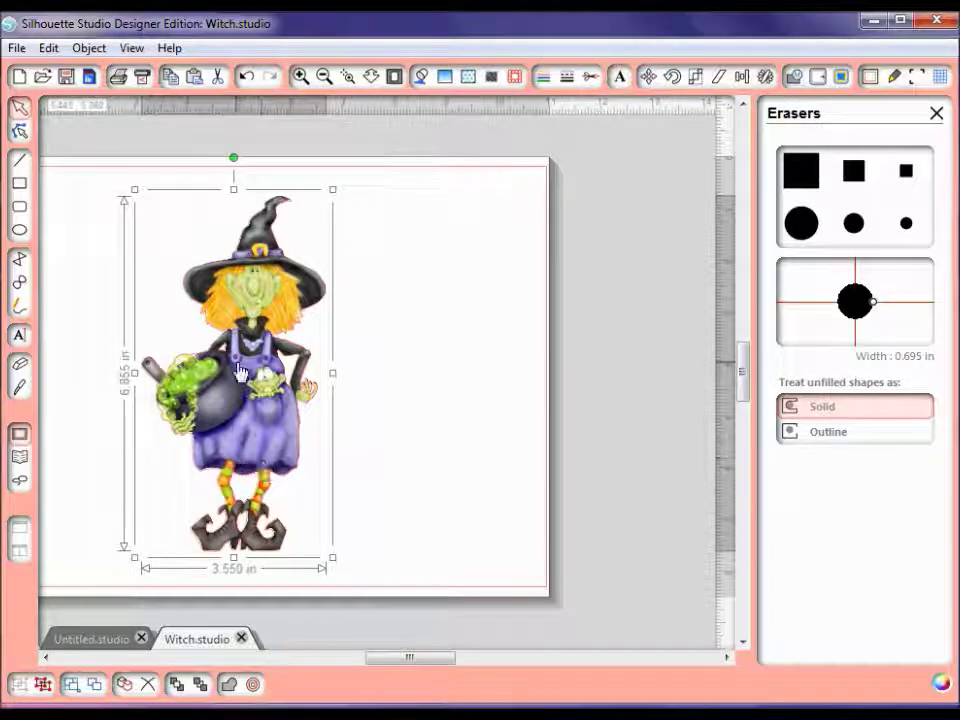
pyautogui.click(90, 190)
pyautogui.moveTo(86, 157); pyautogui.dragTo(410, 594)
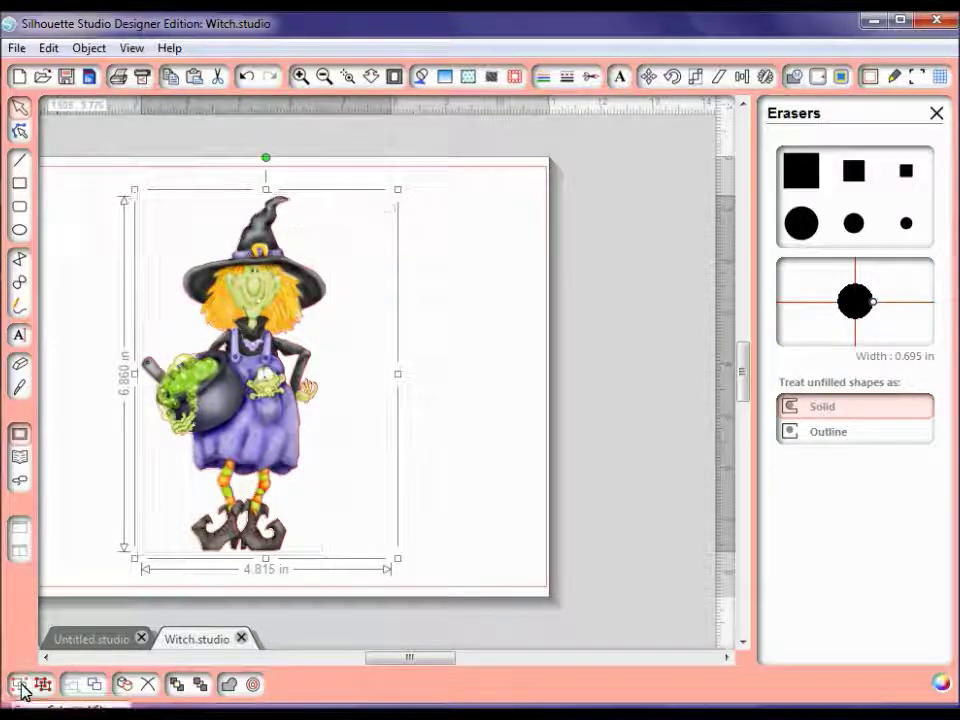
# Group the witch image with its outline into one 6.860 × 4.815 in object and recentre the page.
pyautogui.click(478, 467)
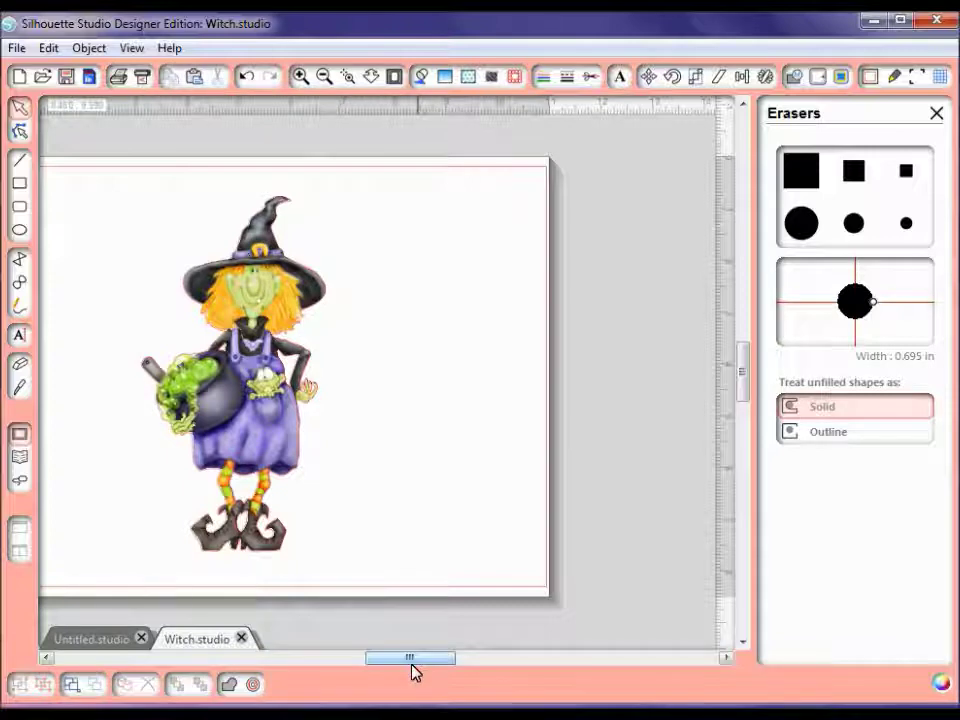
pyautogui.moveTo(415, 673); pyautogui.dragTo(381, 671)
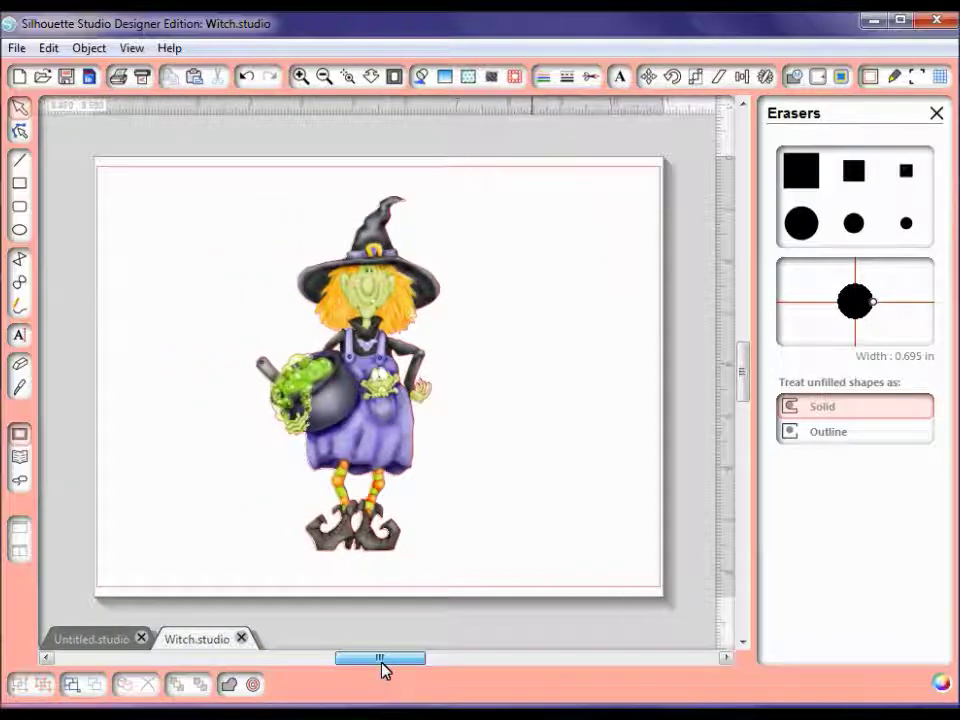
# Close the Witch.studio document to bring up the save-changes prompt.
pyautogui.click(242, 638)
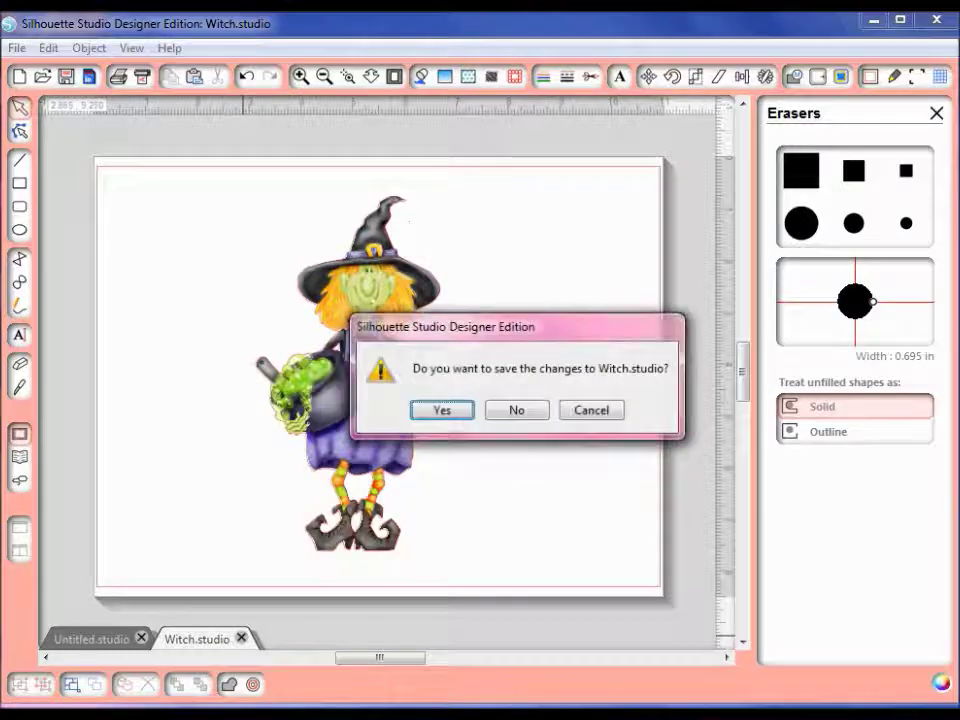